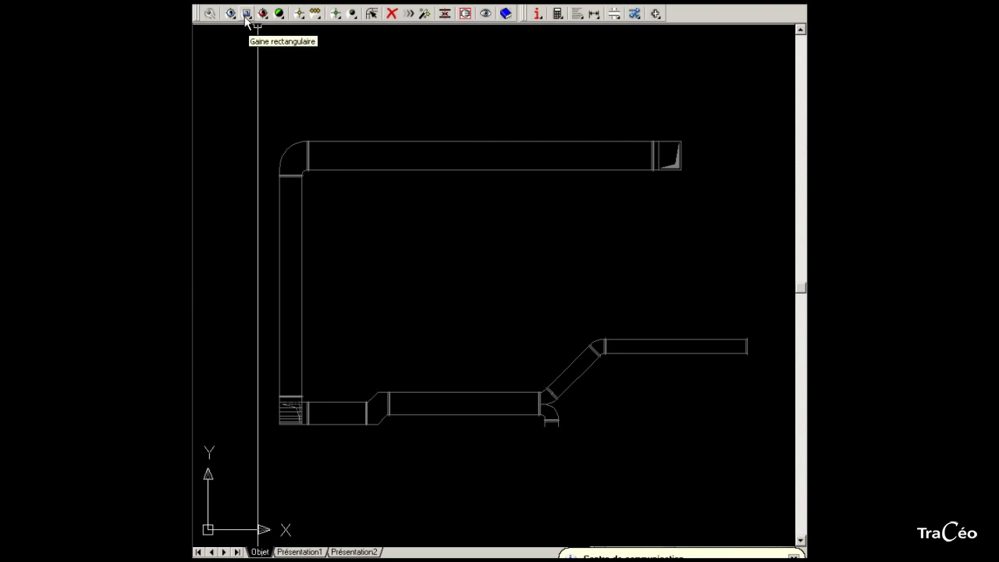
Start a rectangular duct (Gaine rectangulaire) on the Air neuf network with a 900 x 700 section.
{"action": "right_click", "coordinate": [247, 13]}
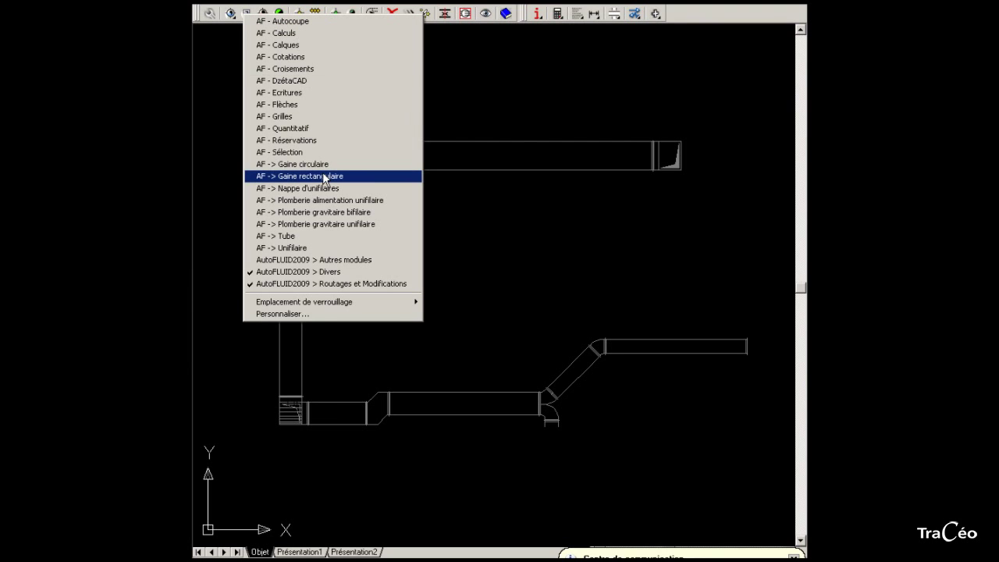
{"action": "left_click", "coordinate": [323, 176]}
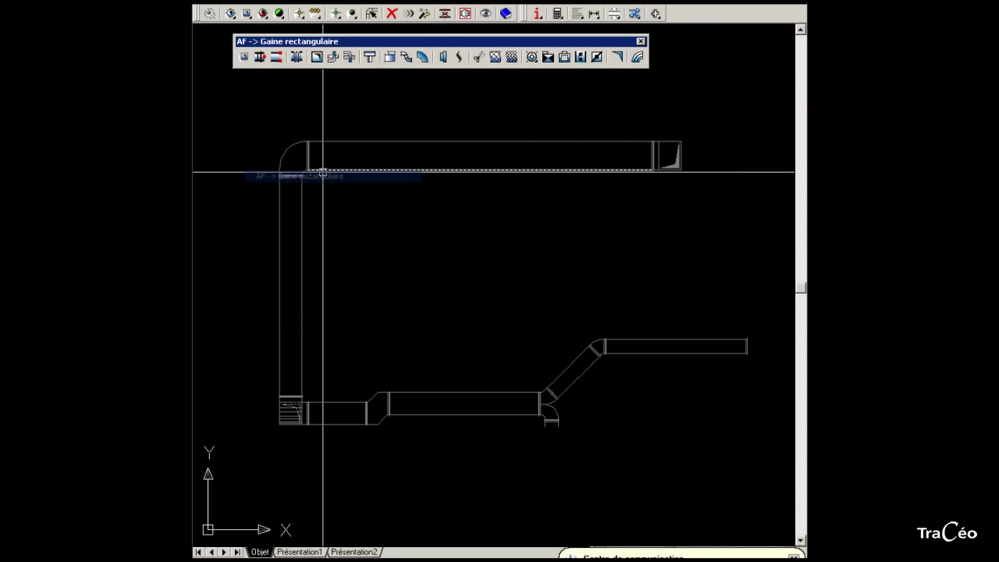
{"action": "left_click", "coordinate": [244, 57]}
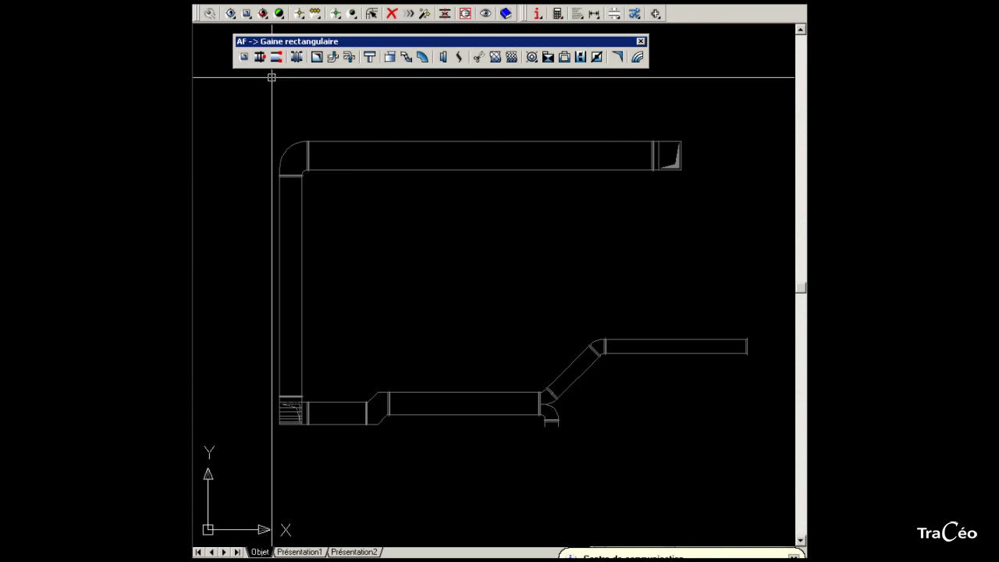
{"action": "left_click", "coordinate": [672, 144]}
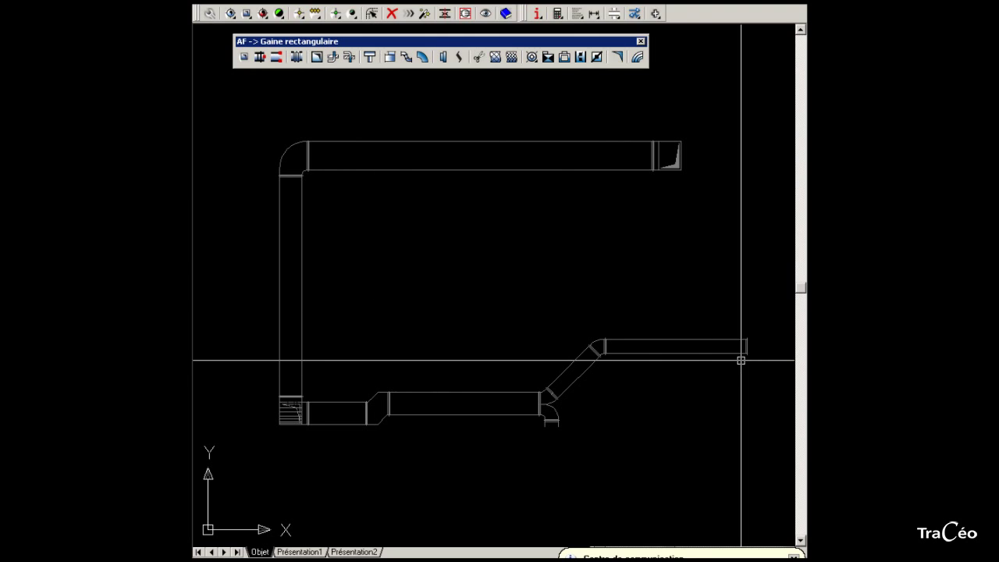
{"action": "left_click", "coordinate": [246, 59]}
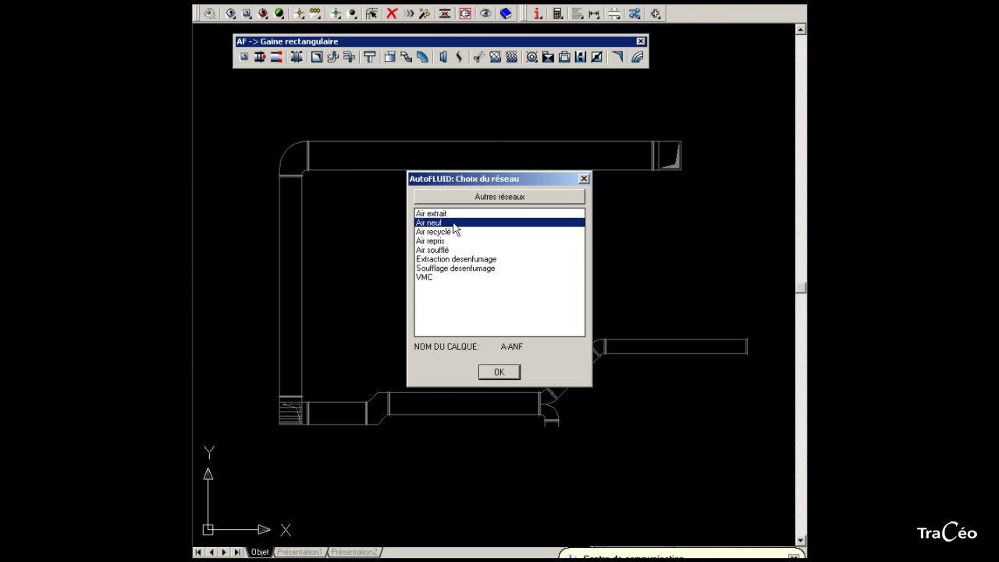
{"action": "left_click", "coordinate": [495, 370]}
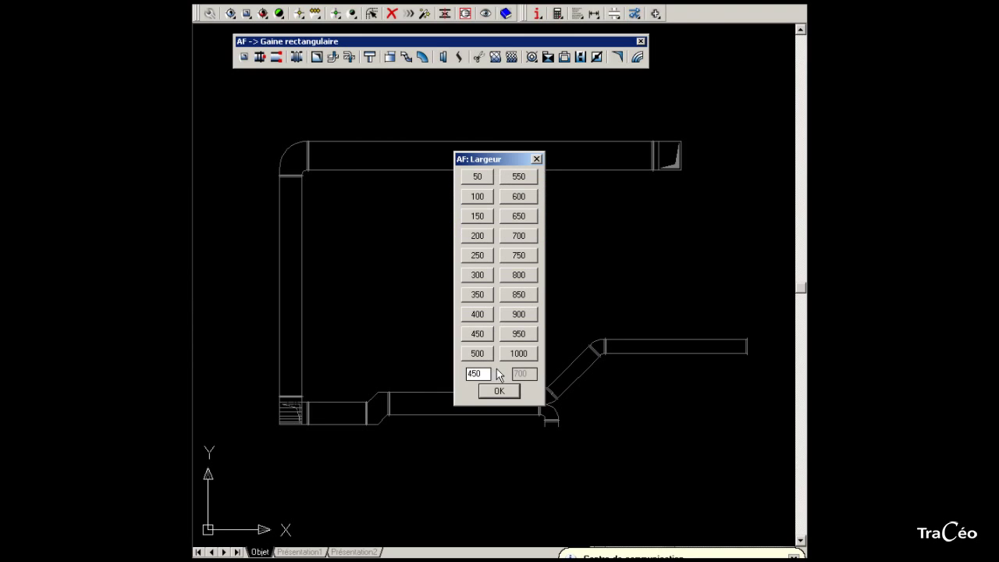
{"action": "left_click", "coordinate": [520, 316]}
{"action": "left_click", "coordinate": [519, 238]}
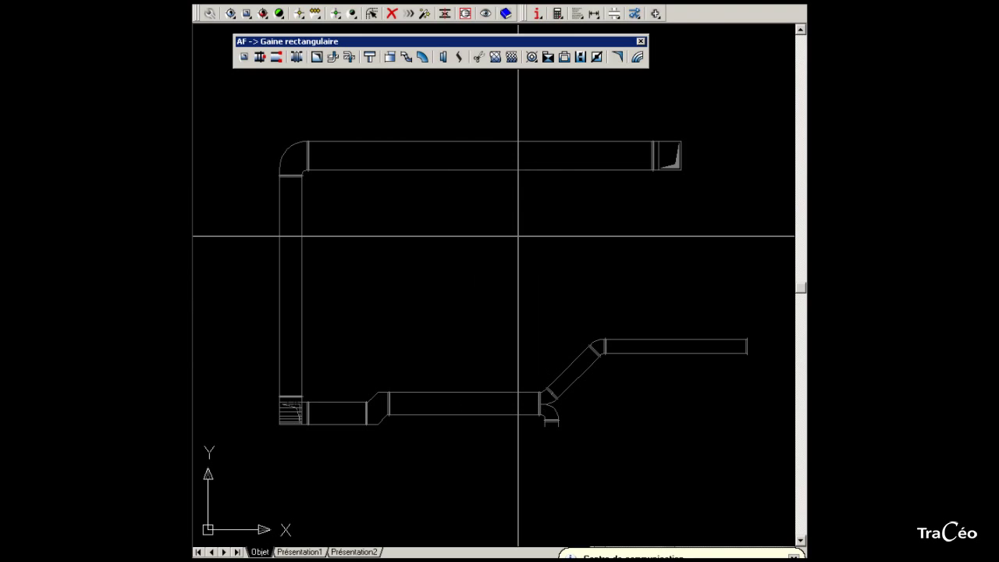
Begin the duct coming from above (Venant du Haut) with a normal elbow, heading left above the existing upper duct.
{"action": "right_click", "coordinate": [507, 226]}
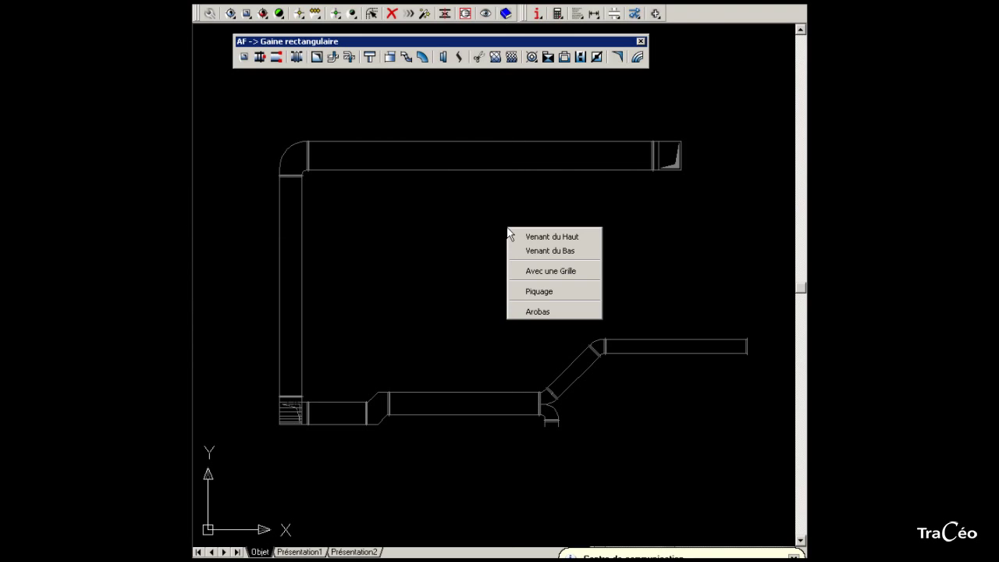
{"action": "left_click", "coordinate": [584, 237]}
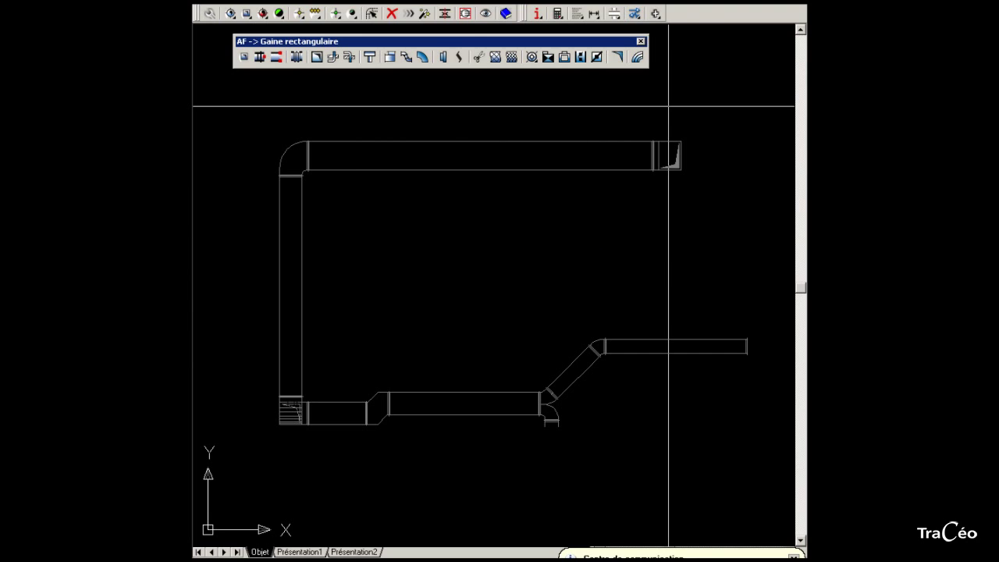
{"action": "left_click", "coordinate": [582, 110]}
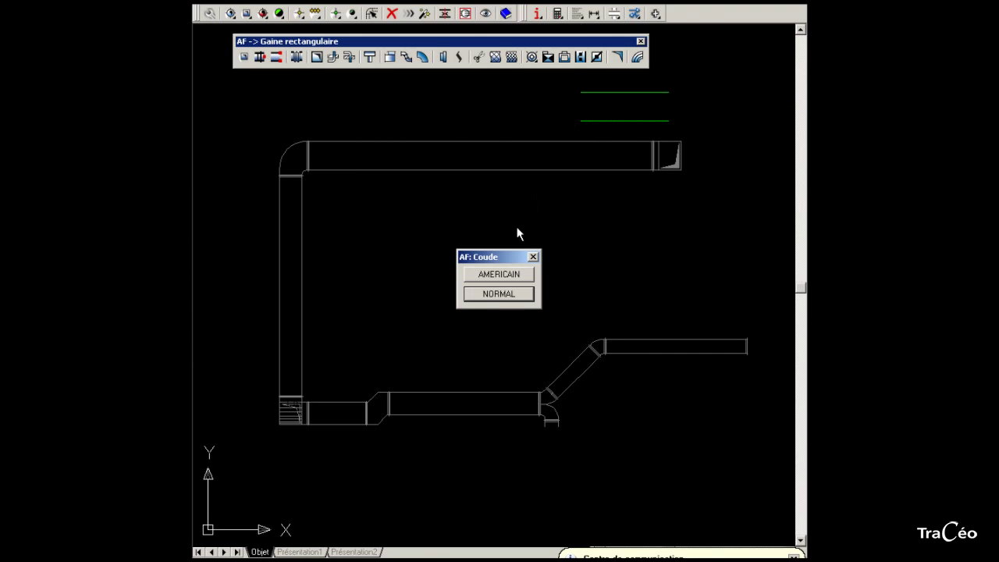
{"action": "left_click", "coordinate": [496, 297]}
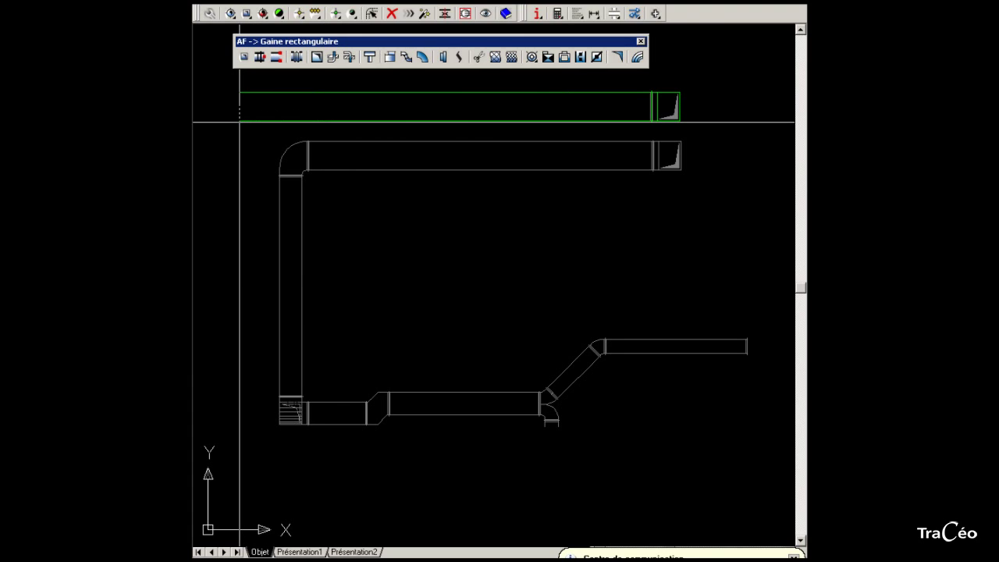
Insert an American elbow at the left end of the upper run, with its outlet width set to 700.
{"action": "right_click", "coordinate": [238, 122]}
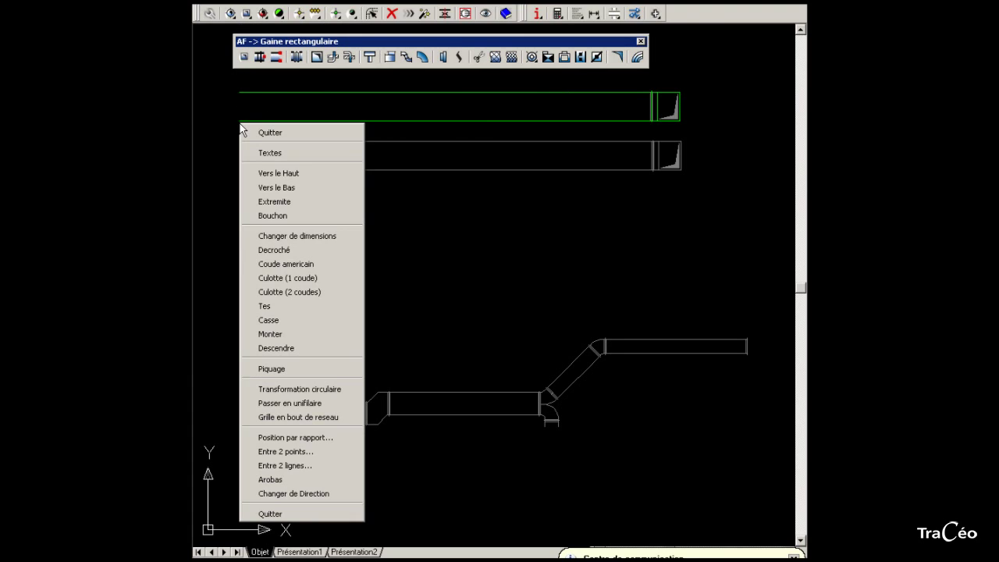
{"action": "left_click", "coordinate": [299, 266]}
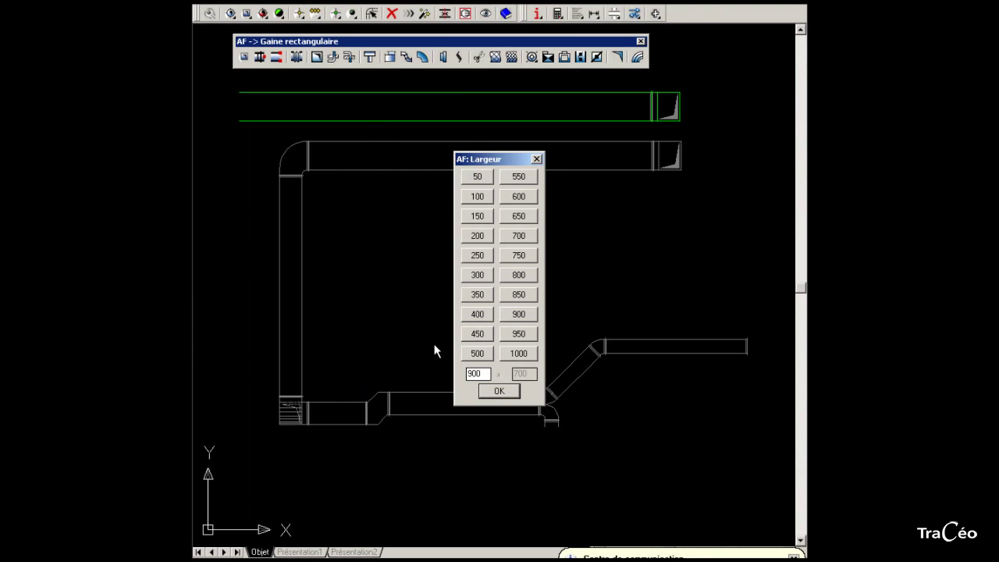
{"action": "left_click", "coordinate": [518, 235]}
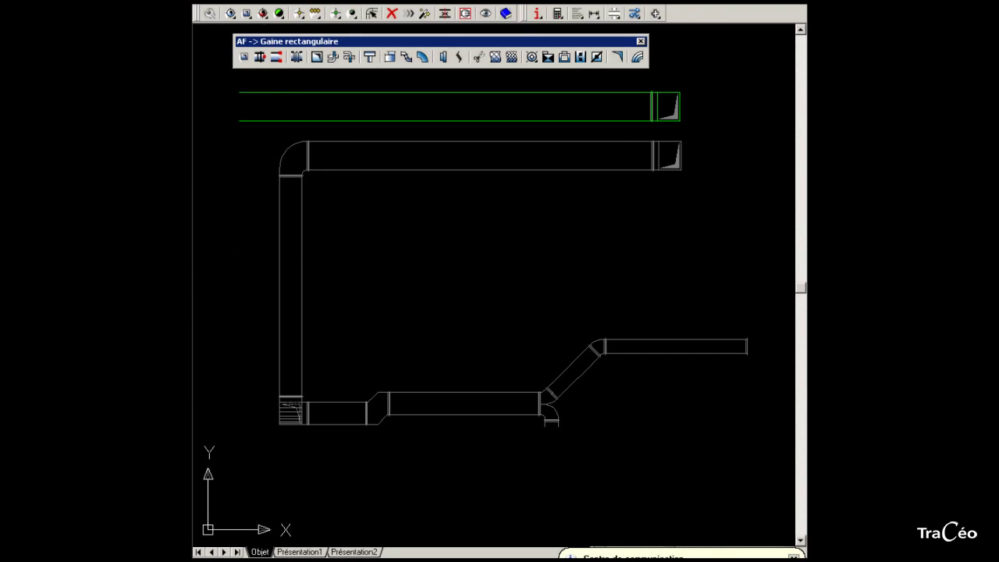
Make the duct descend (Descendre) at the vertical run's lower end using two normal elbows, and direct it to the right.
{"action": "right_click", "coordinate": [262, 450]}
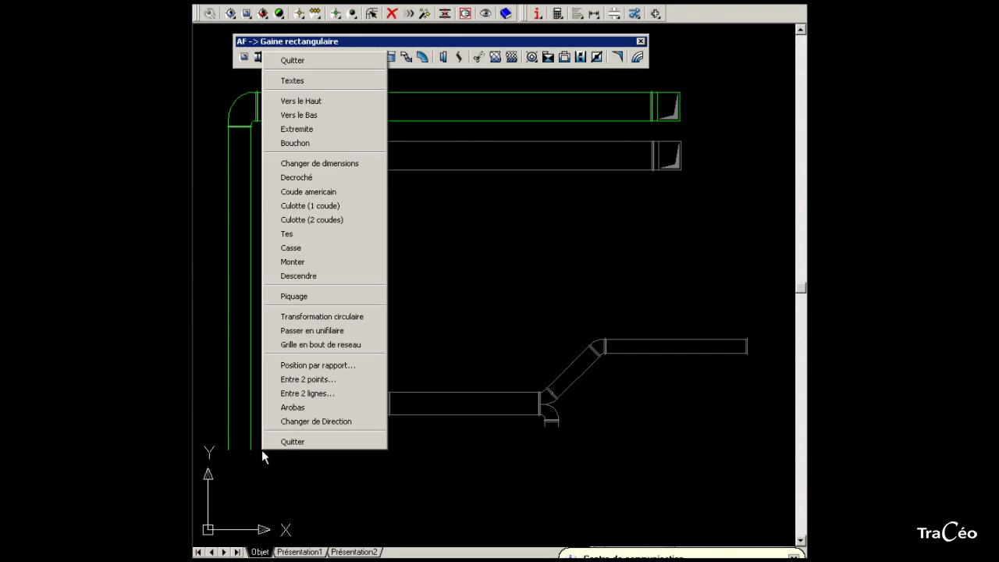
{"action": "left_click", "coordinate": [312, 278]}
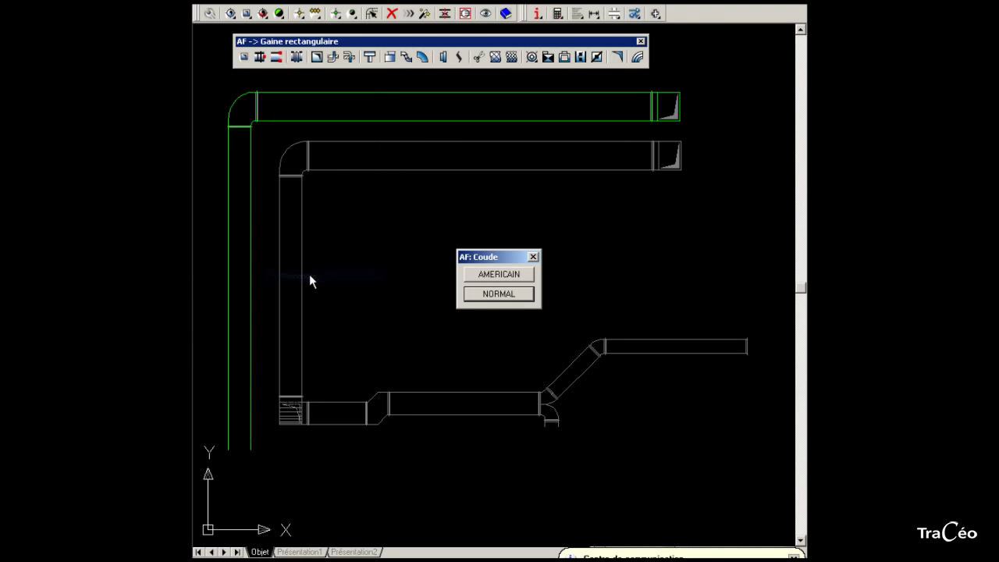
{"action": "left_click", "coordinate": [493, 299]}
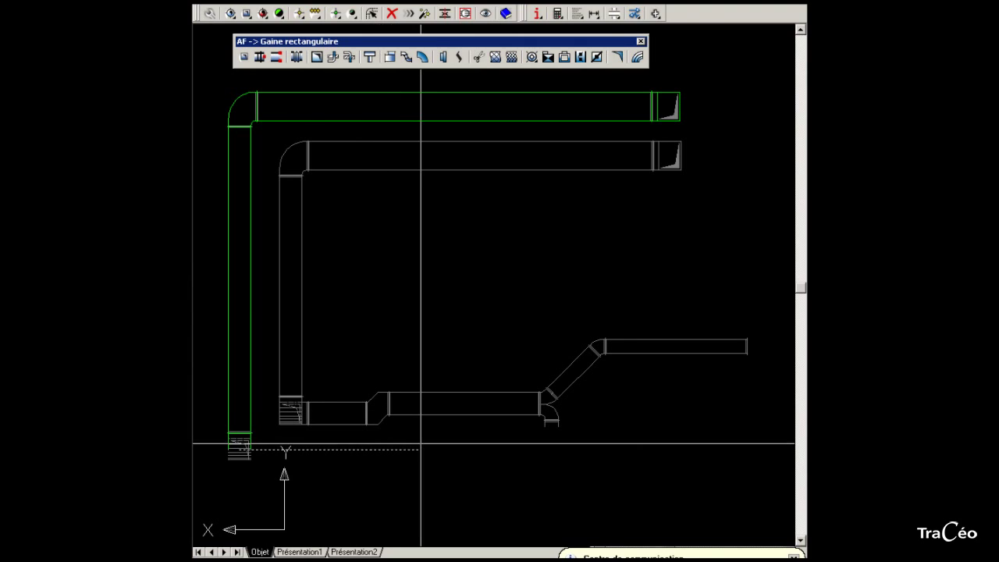
{"action": "left_click", "coordinate": [428, 443]}
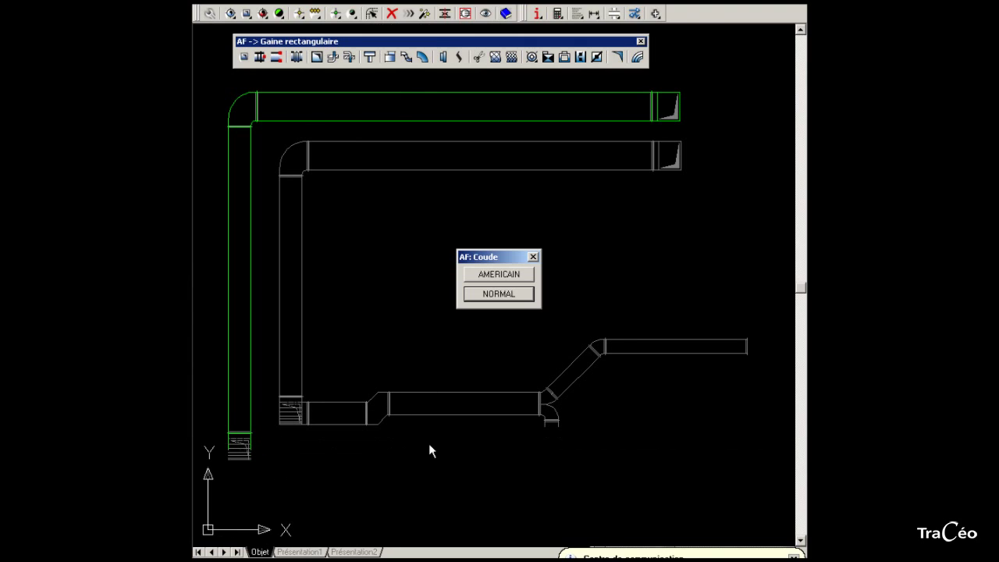
{"action": "left_click", "coordinate": [494, 300]}
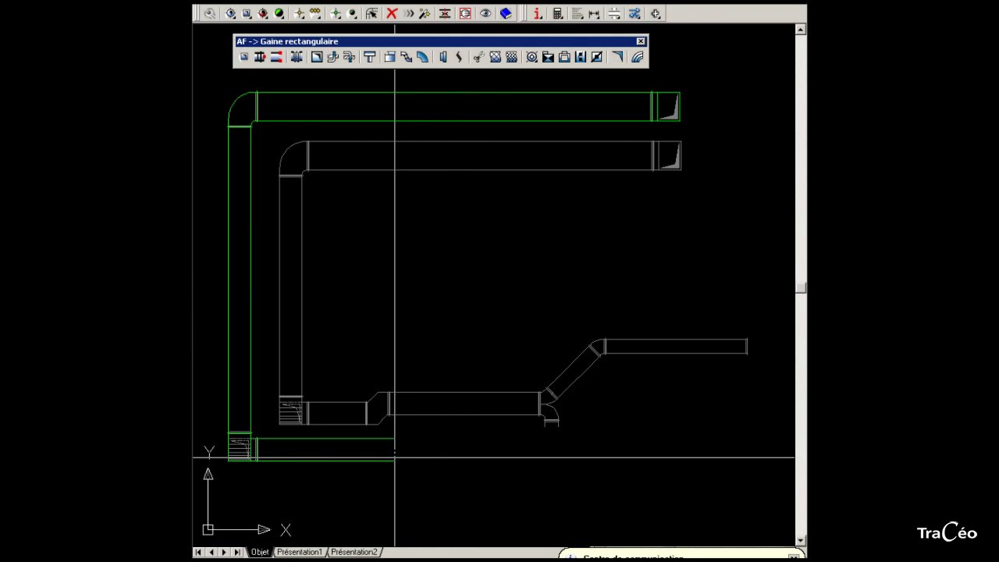
Insert a 250 mm offset (Décroché) at 30 degrees shifting the lower run upward, and continue the duct straight to the right.
{"action": "right_click", "coordinate": [394, 457]}
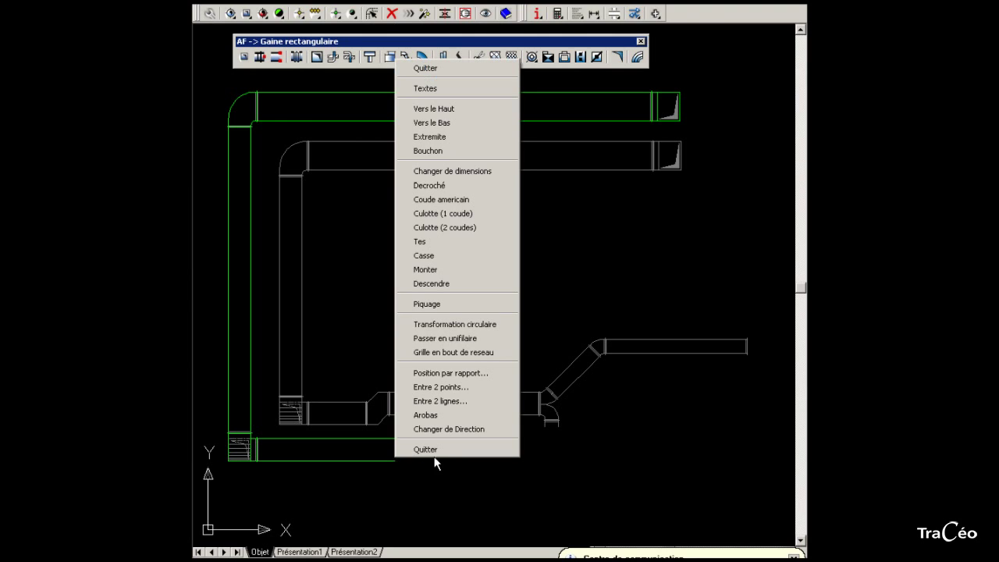
{"action": "left_click", "coordinate": [468, 186]}
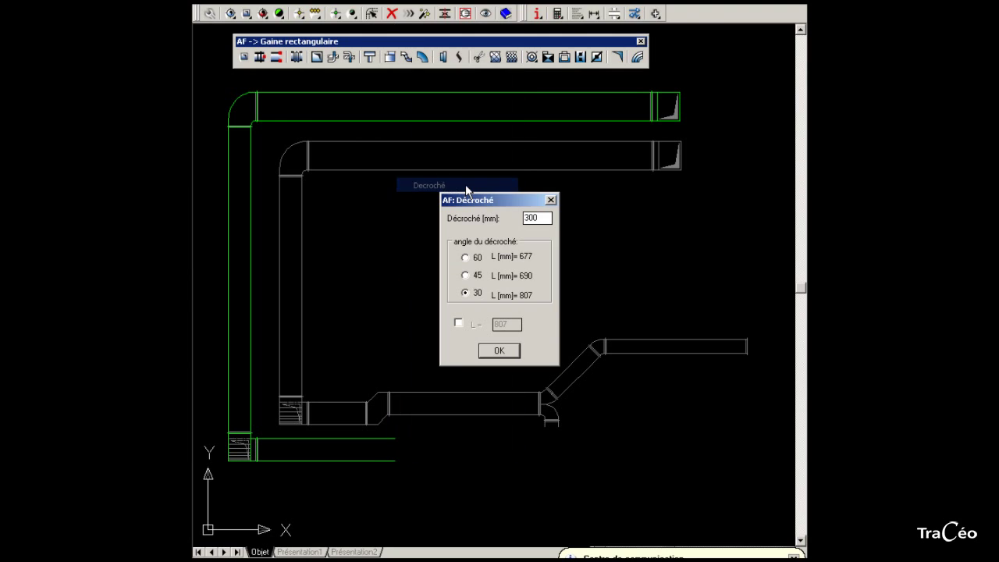
{"action": "double_click", "coordinate": [526, 217]}
{"action": "type", "text": "250"}
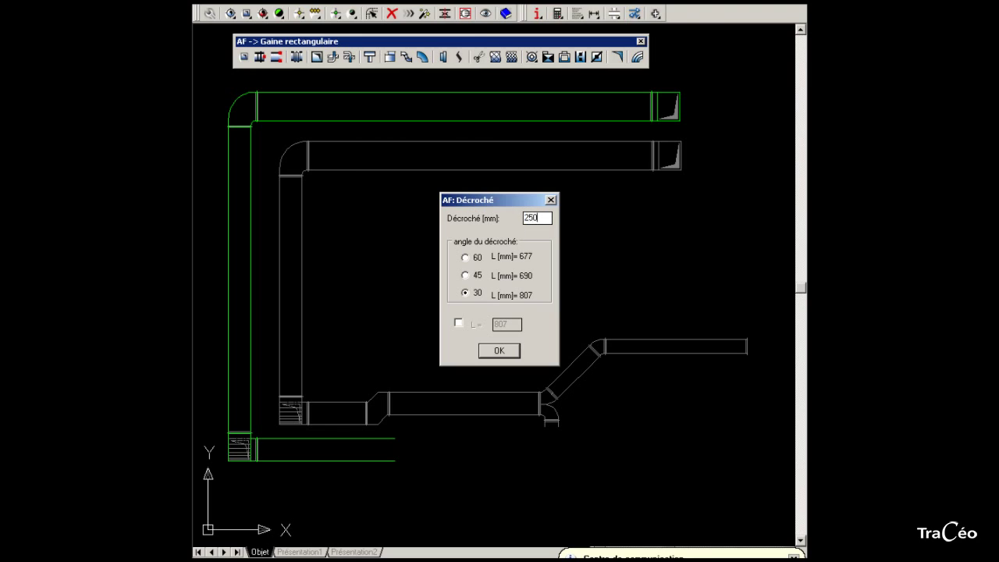
{"action": "left_click", "coordinate": [470, 295]}
{"action": "left_click", "coordinate": [500, 351]}
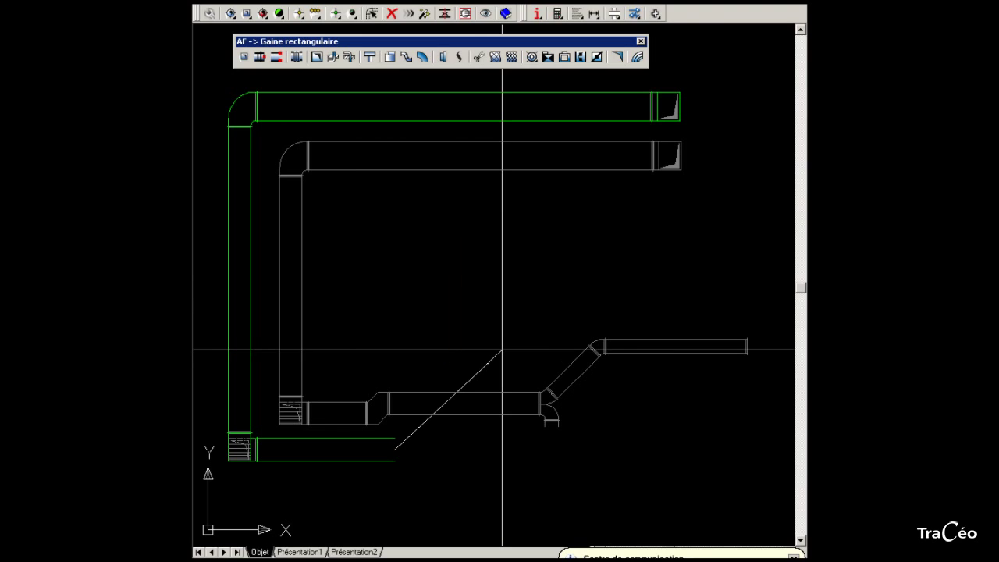
{"action": "left_click", "coordinate": [427, 422]}
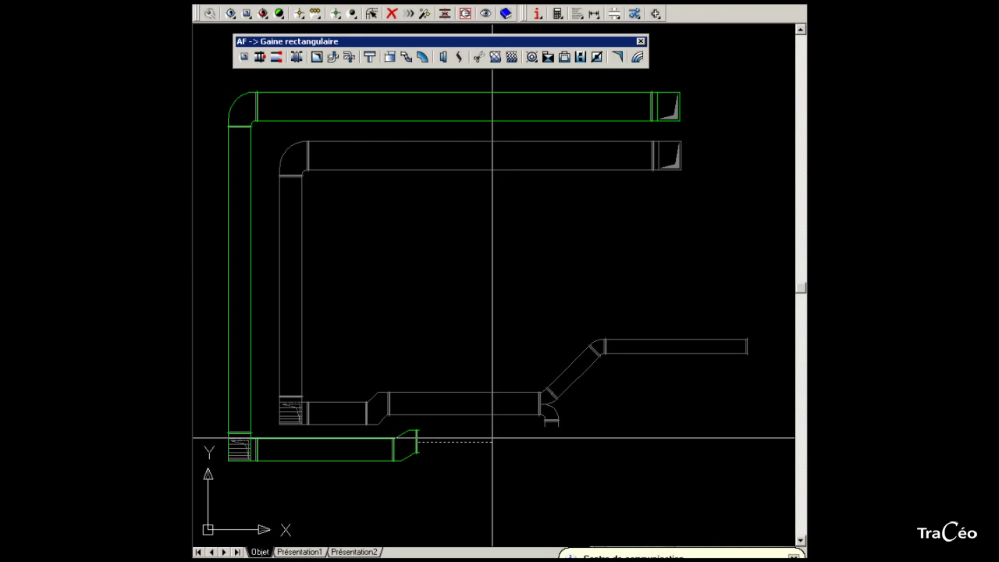
{"action": "left_click", "coordinate": [617, 442]}
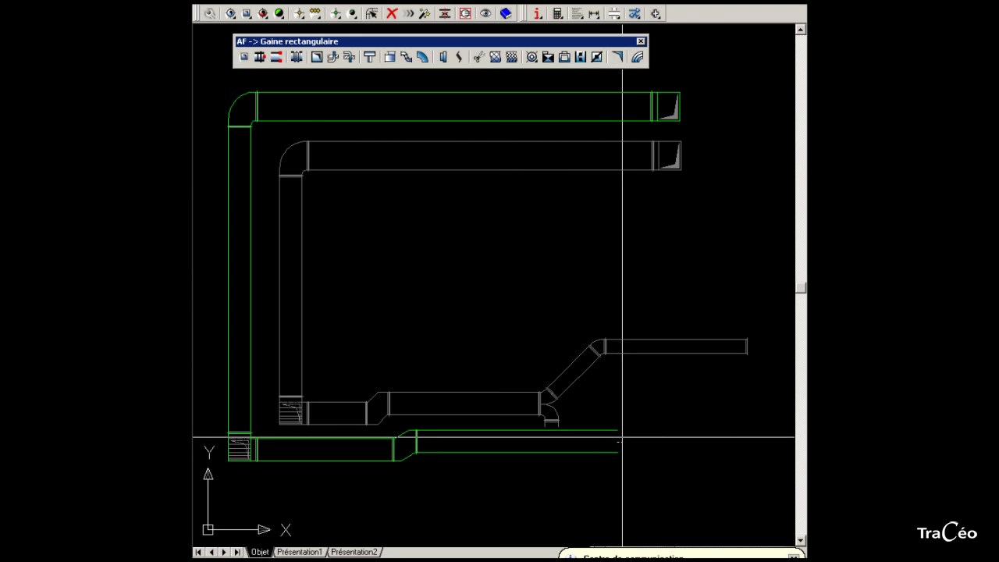
End the lower run with a two-elbow Culotte: elbow 1 at 450 width and 45 degrees, elbow 2 at 450 width and 90 degrees.
{"action": "right_click", "coordinate": [622, 440]}
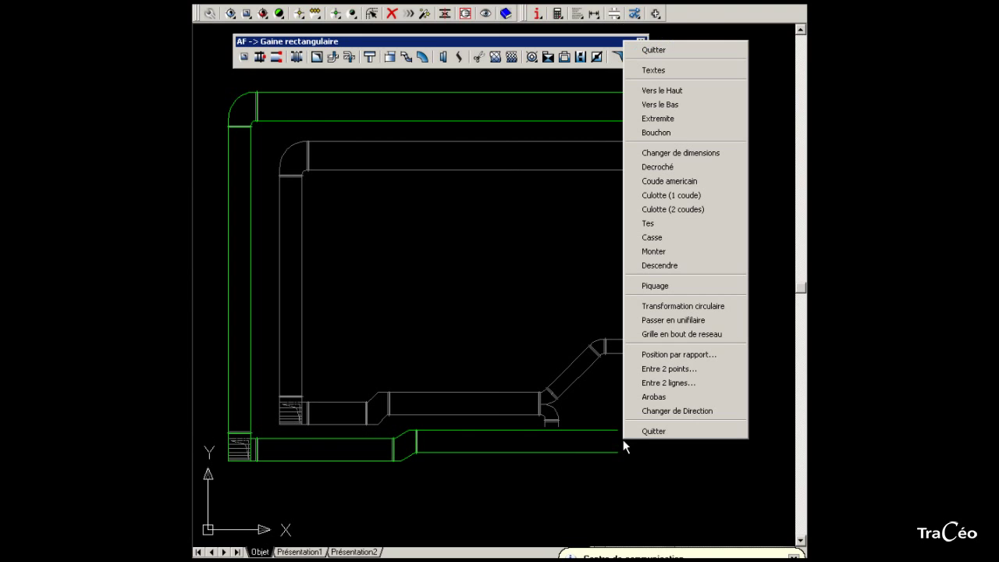
{"action": "left_click", "coordinate": [669, 210]}
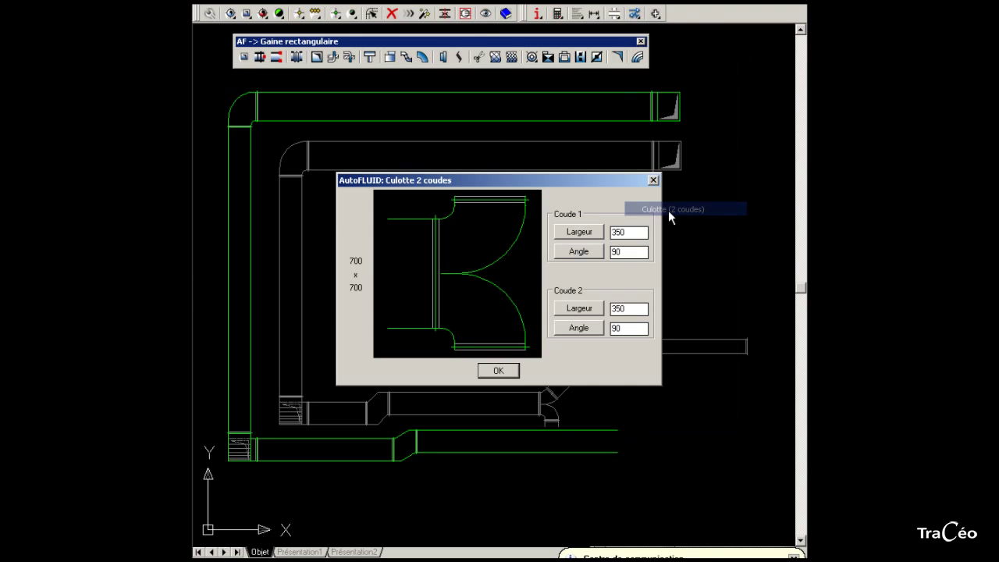
{"action": "left_click", "coordinate": [591, 232]}
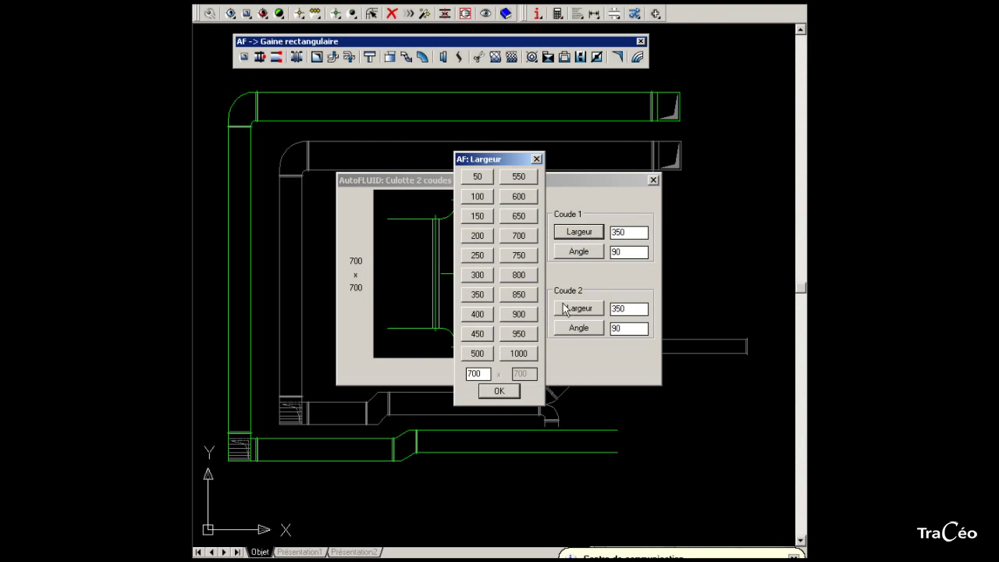
{"action": "left_click", "coordinate": [478, 334]}
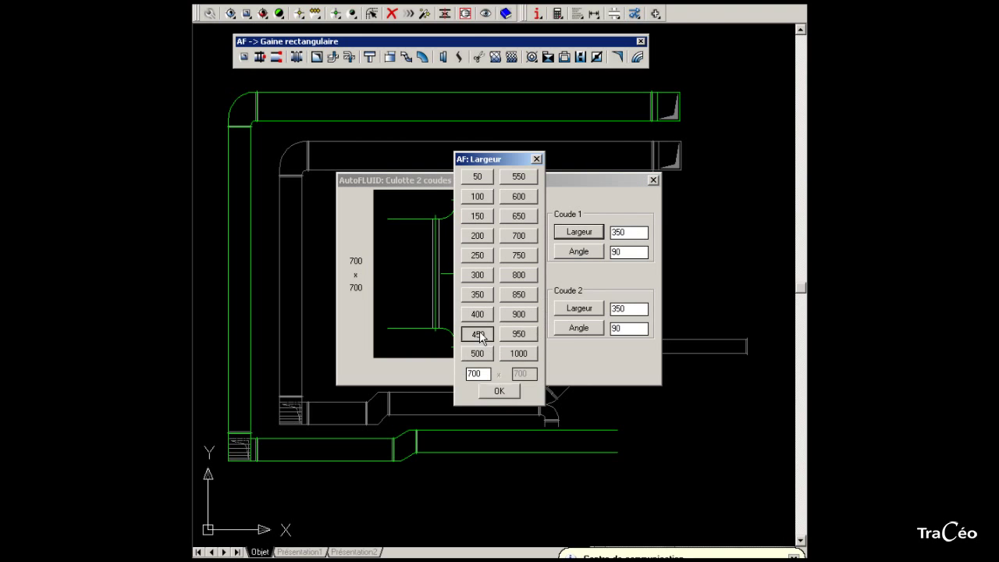
{"action": "left_click", "coordinate": [579, 252]}
{"action": "left_click", "coordinate": [517, 280]}
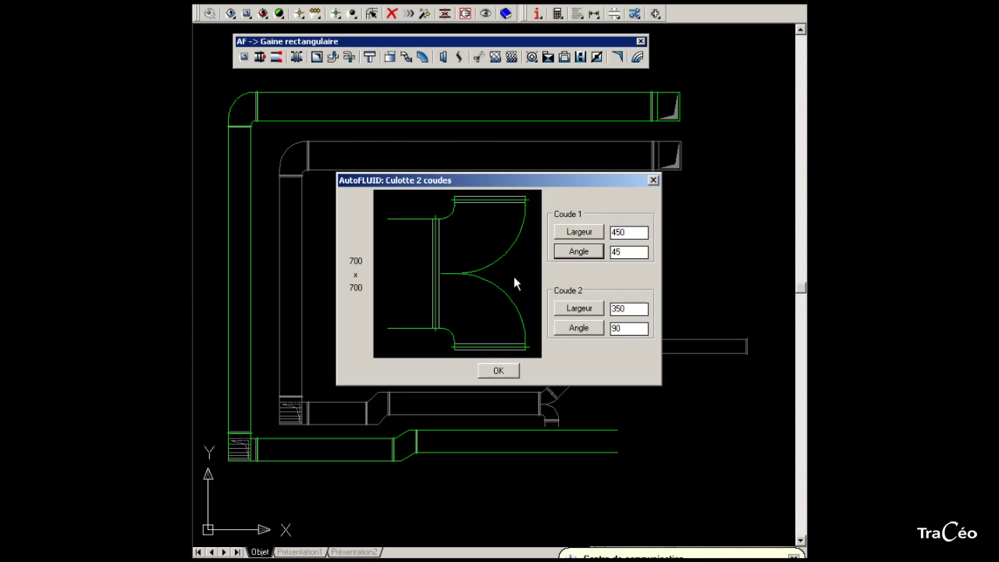
{"action": "left_click", "coordinate": [577, 311]}
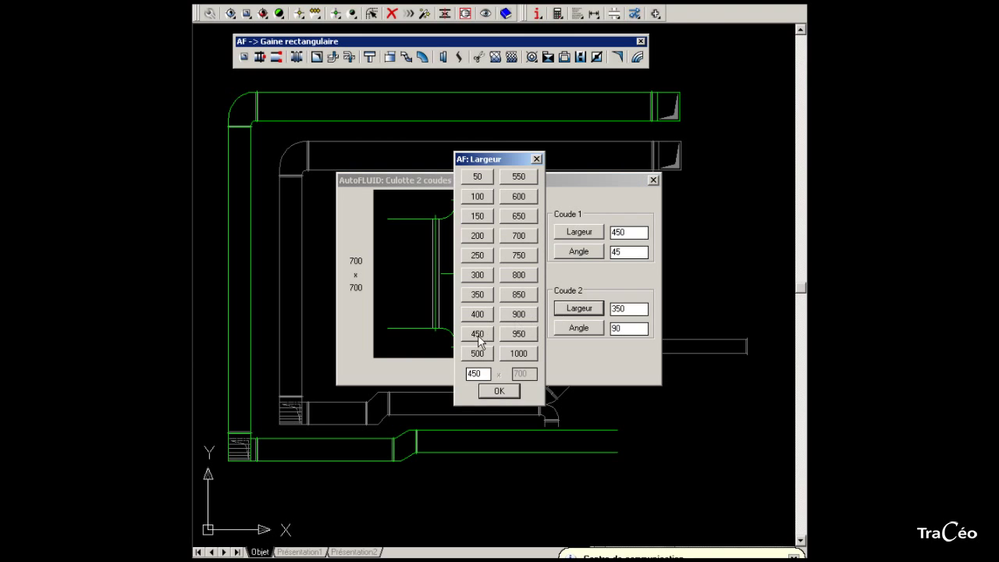
{"action": "left_click", "coordinate": [478, 334]}
{"action": "double_click", "coordinate": [621, 327]}
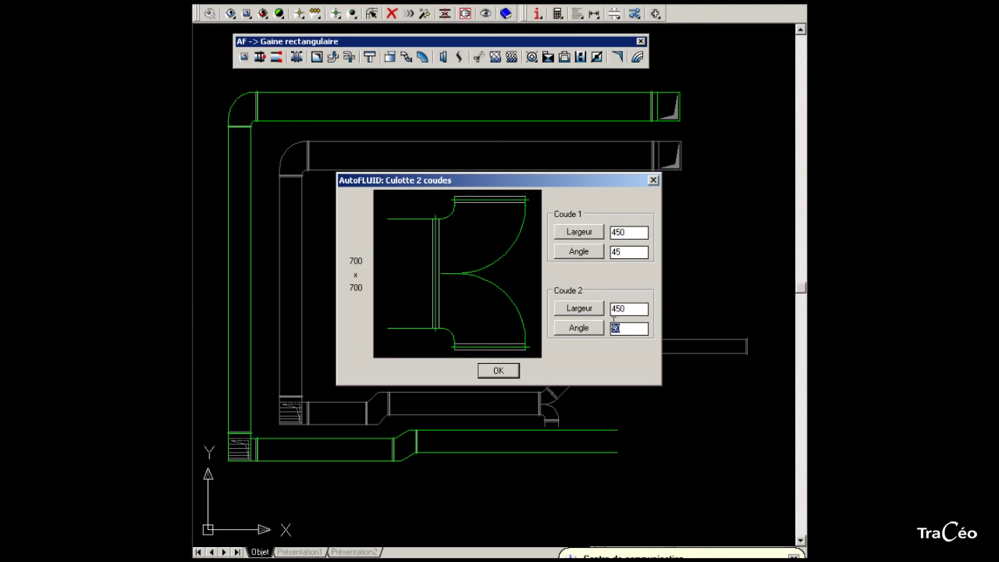
{"action": "left_click", "coordinate": [499, 372]}
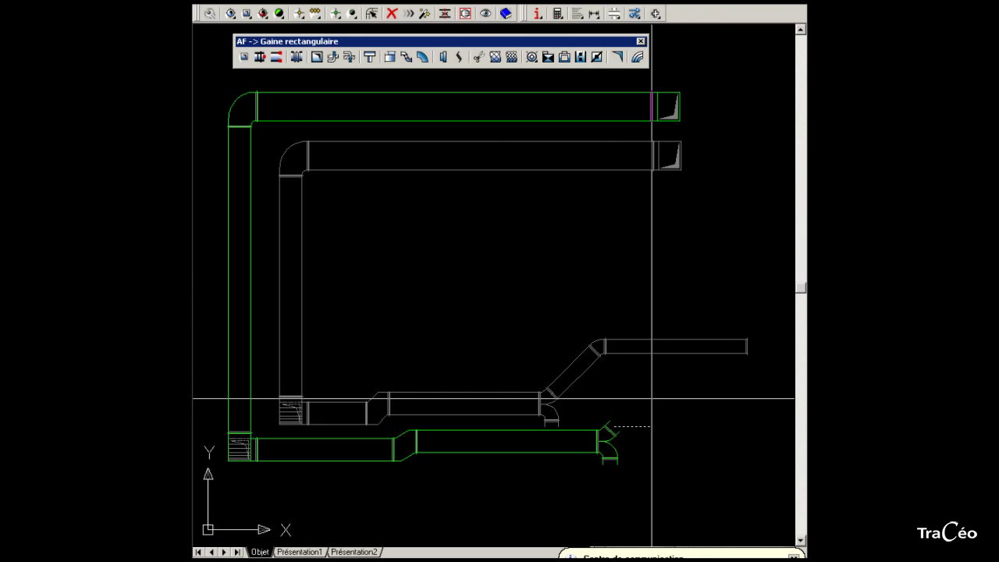
Turn the culotte's 45-degree branch to a direction angle of 0.0 and close the end of its run with a cap (Bouchon).
{"action": "right_click", "coordinate": [670, 401]}
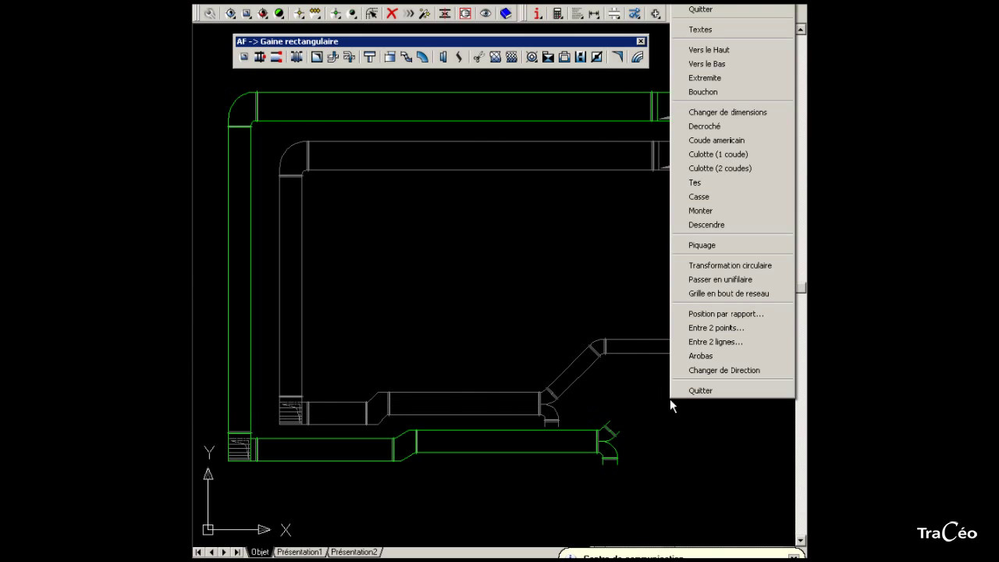
{"action": "left_click", "coordinate": [740, 371]}
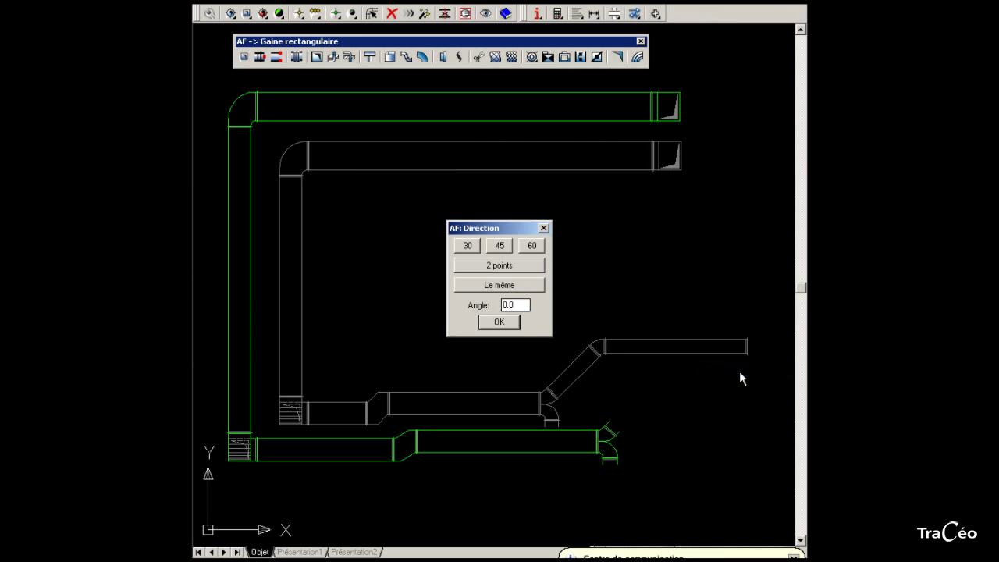
{"action": "left_click", "coordinate": [499, 322]}
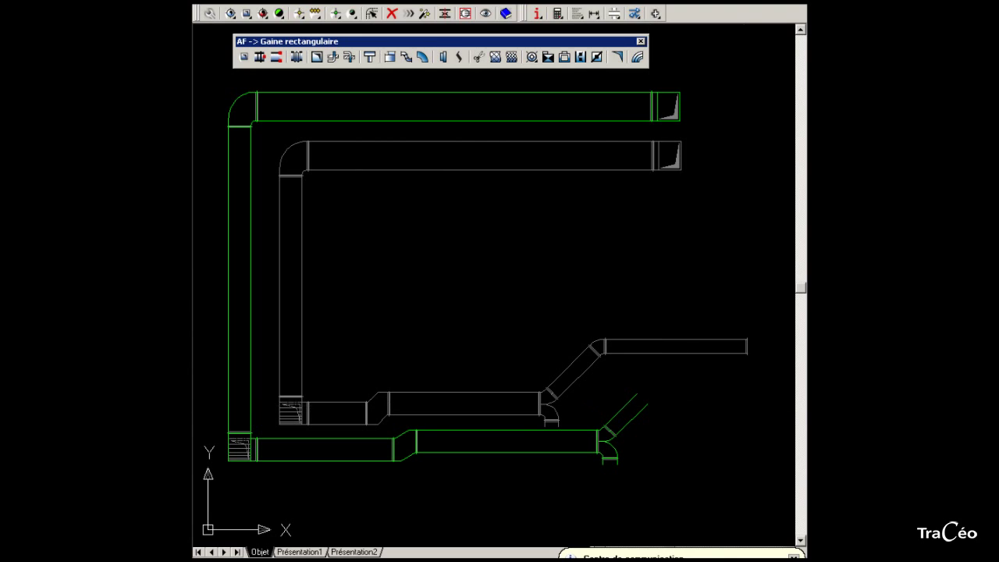
{"action": "right_click", "coordinate": [744, 405]}
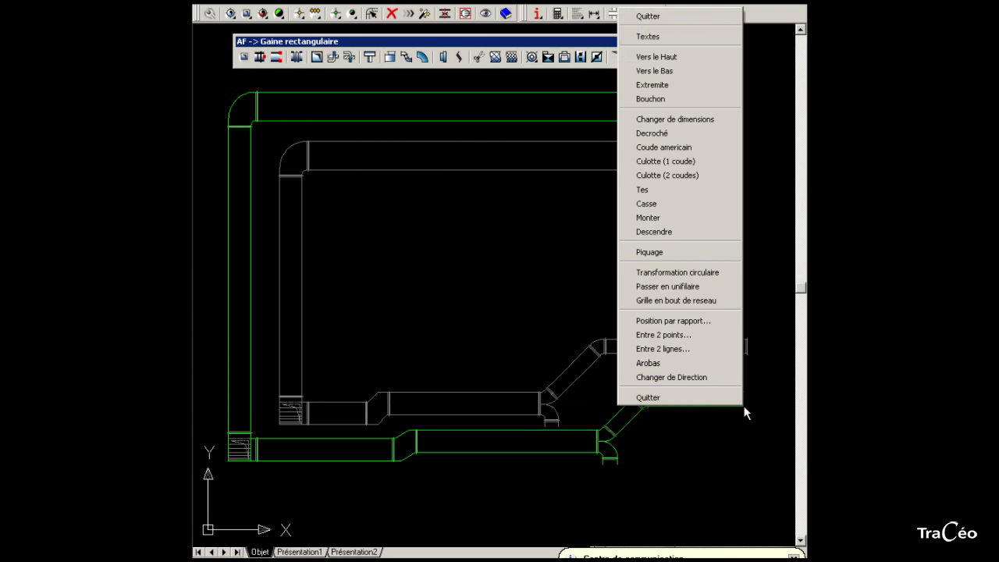
{"action": "left_click", "coordinate": [719, 102]}
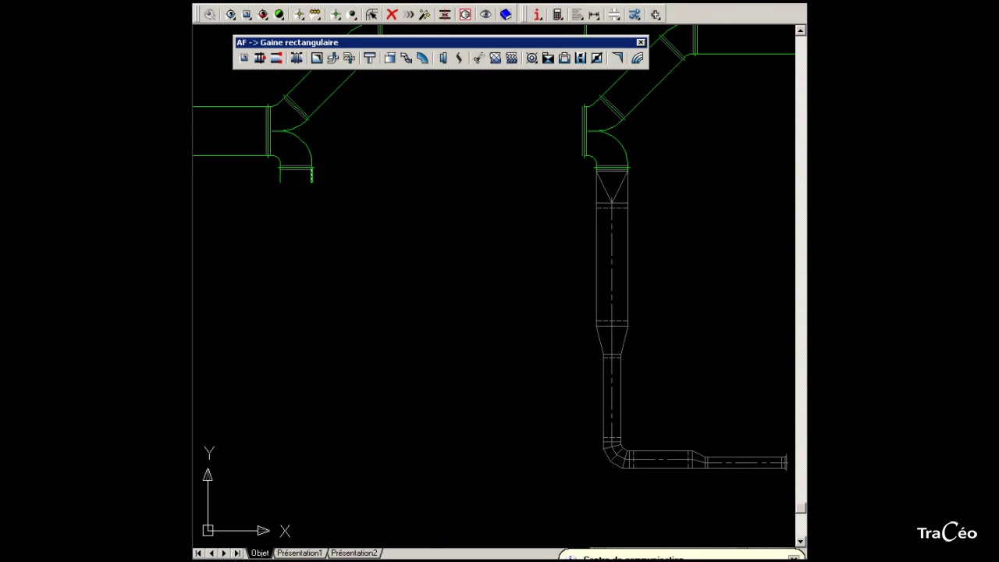
Convert the culotte's downward rectangular outlet to a 450 diameter circular duct with a centred transformation, and continue it straight down.
{"action": "left_click", "coordinate": [276, 58]}
{"action": "left_click", "coordinate": [280, 182]}
{"action": "right_click", "coordinate": [312, 244]}
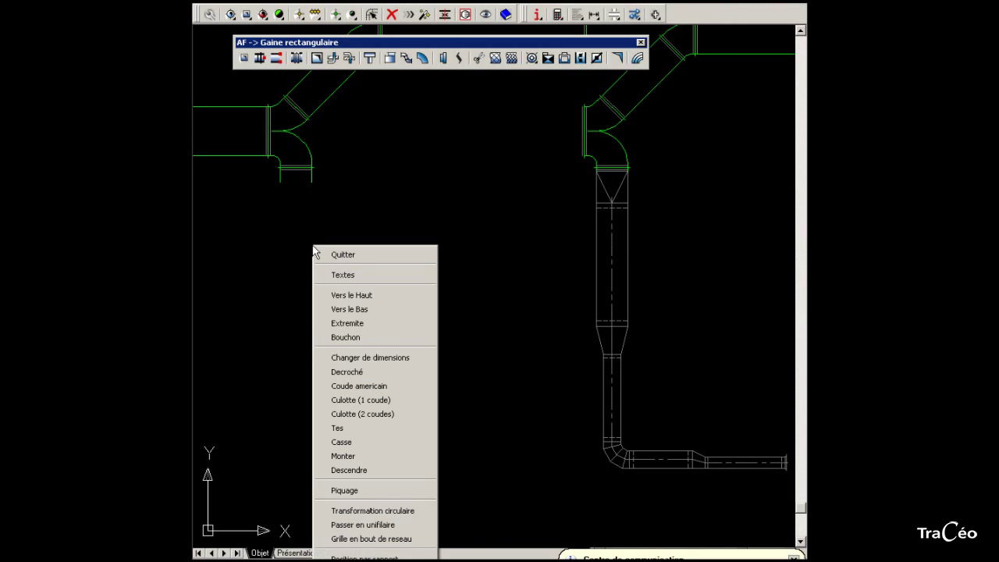
{"action": "left_click", "coordinate": [416, 510]}
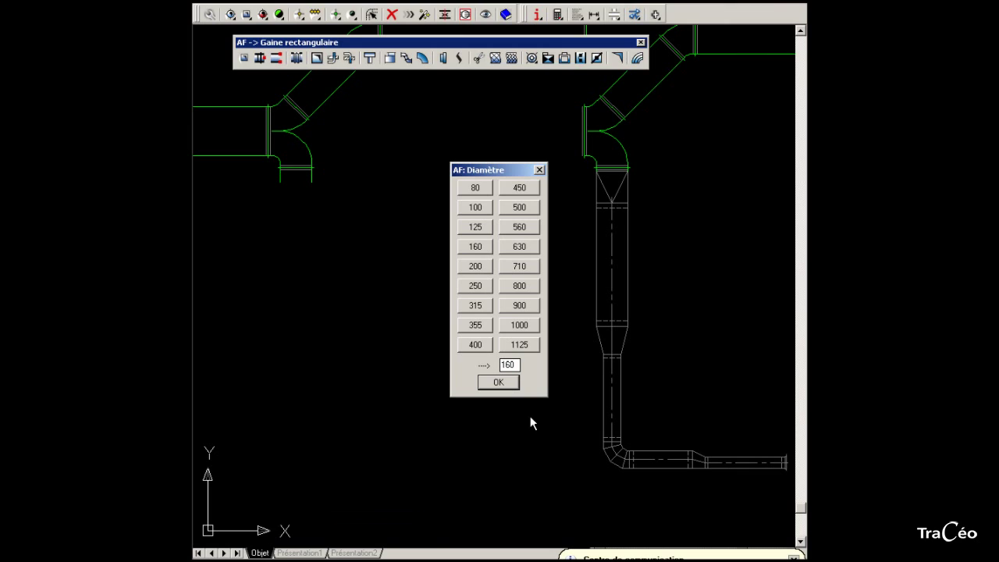
{"action": "left_click", "coordinate": [519, 190]}
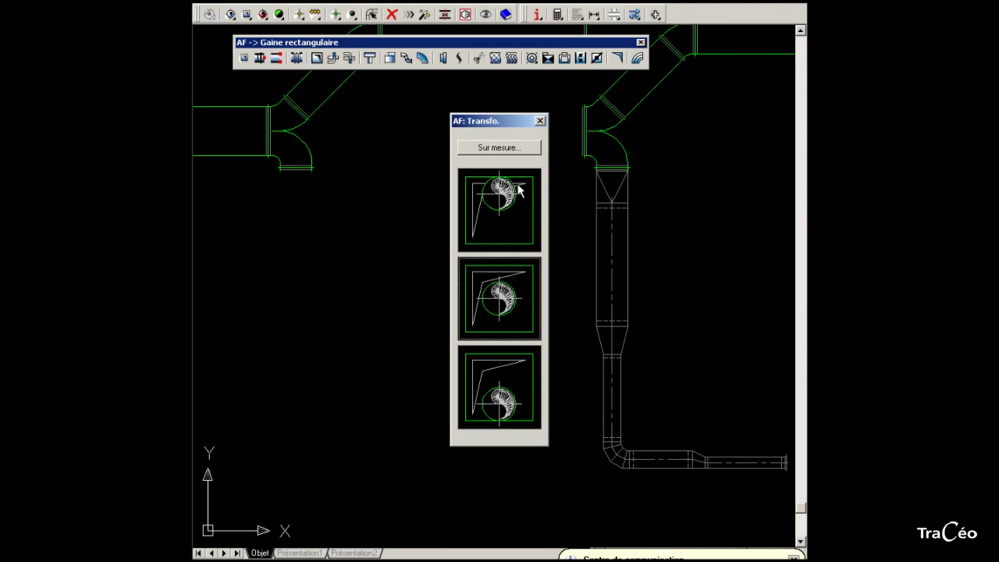
{"action": "left_click", "coordinate": [500, 314]}
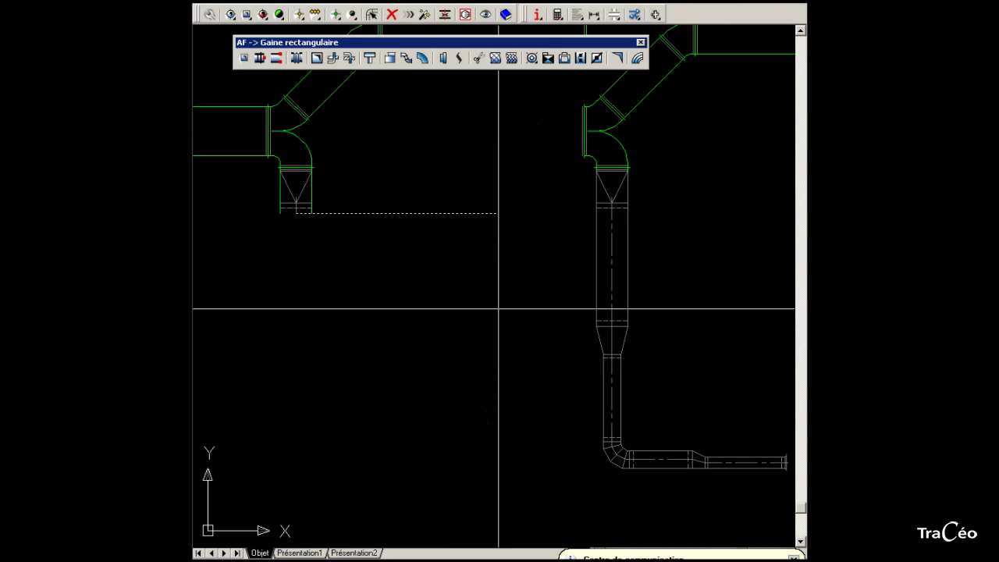
{"action": "left_click", "coordinate": [339, 336]}
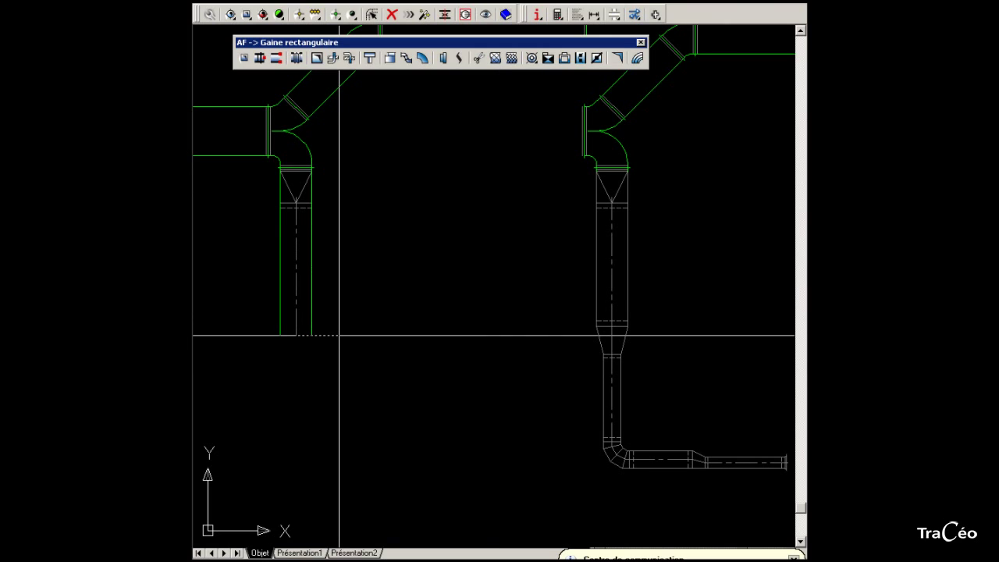
Reduce the circular duct to diameter 250 with a centred reduction, and route it down and around an elbow to the right.
{"action": "right_click", "coordinate": [339, 336]}
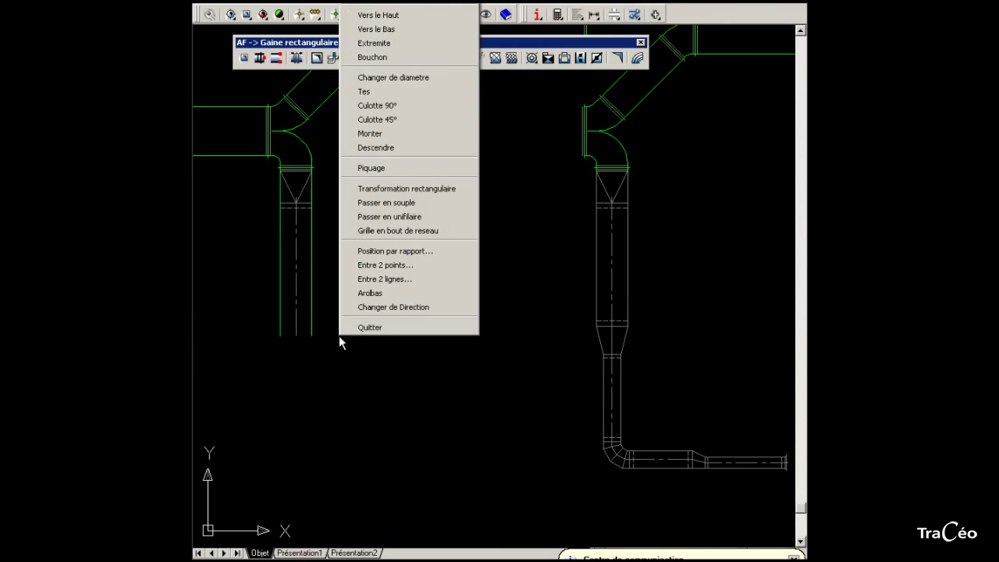
{"action": "left_click", "coordinate": [430, 78]}
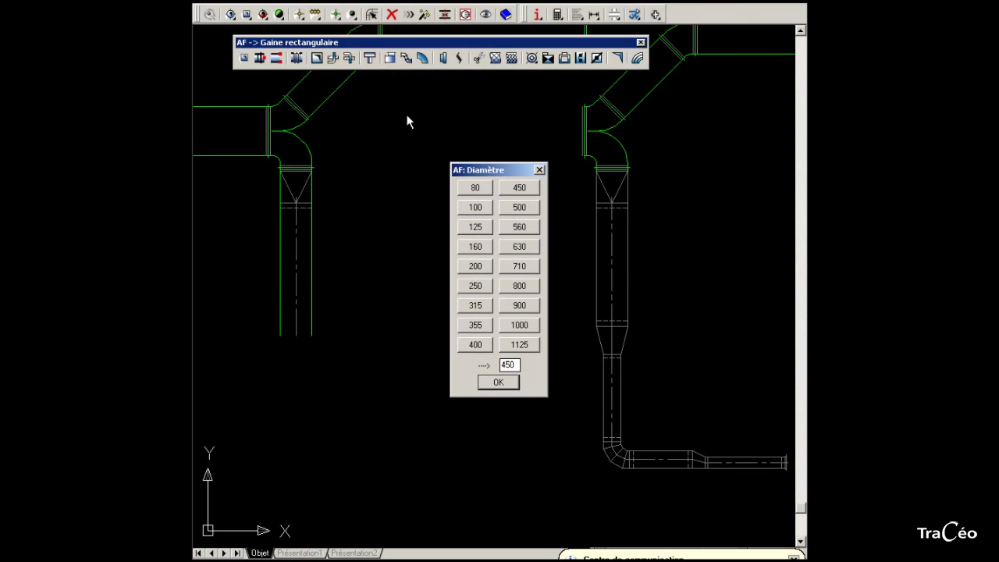
{"action": "left_click", "coordinate": [467, 287]}
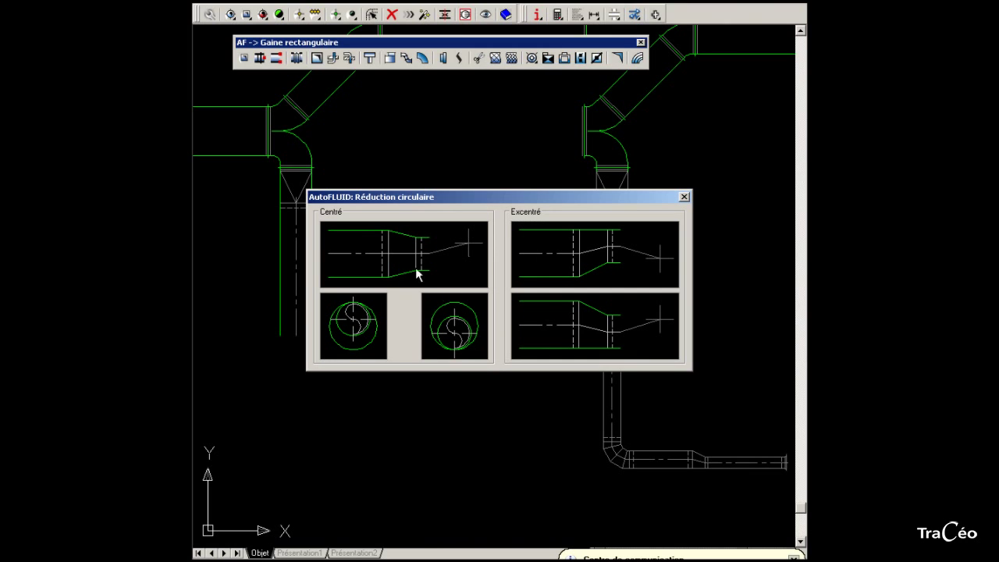
{"action": "left_click", "coordinate": [410, 261]}
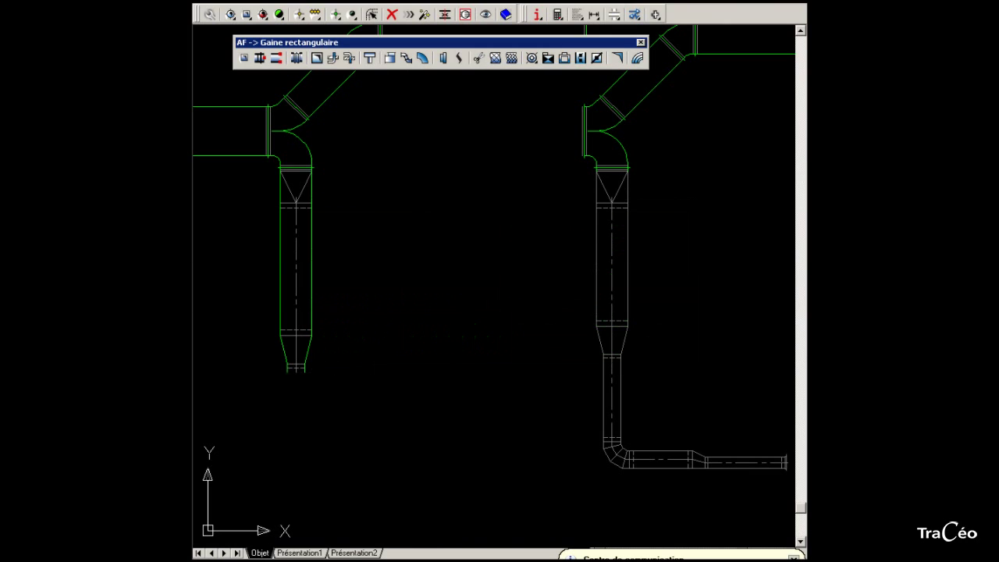
{"action": "left_click", "coordinate": [325, 455]}
{"action": "left_click", "coordinate": [446, 469]}
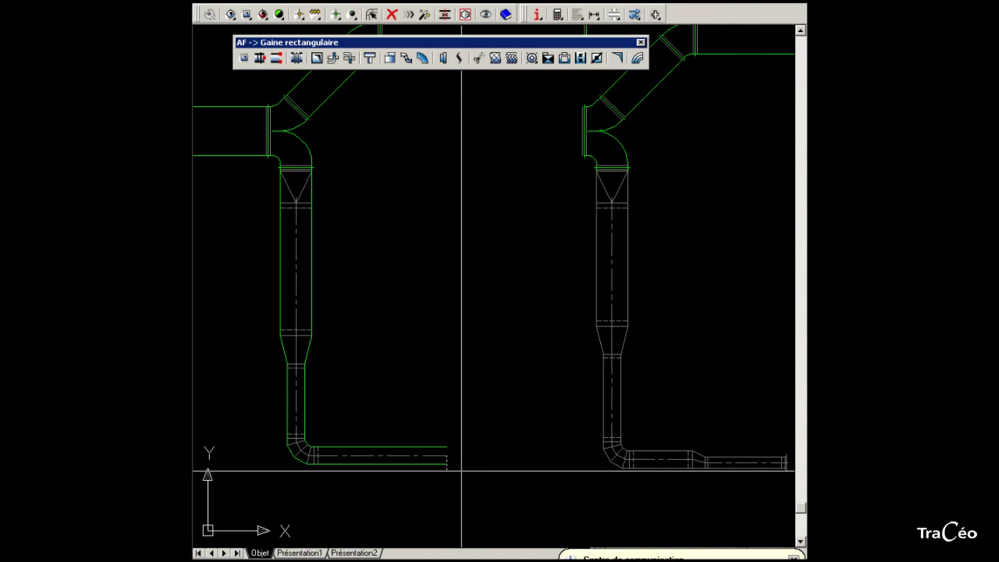
Reduce the horizontal circular run to diameter 160 with a flat-bottomed eccentric reduction, extend it right and cap its end (Bouchon).
{"action": "right_click", "coordinate": [462, 471]}
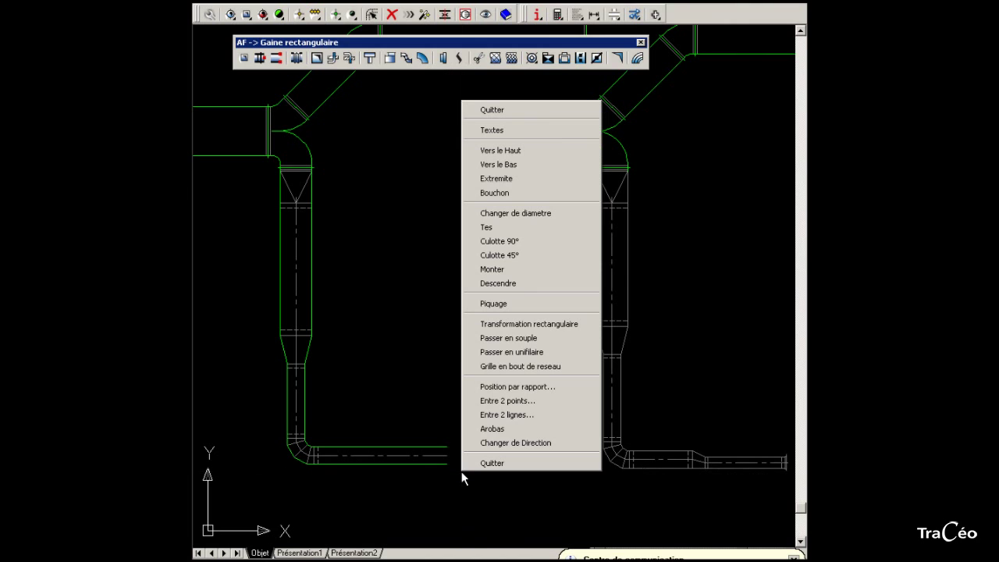
{"action": "left_click", "coordinate": [563, 213]}
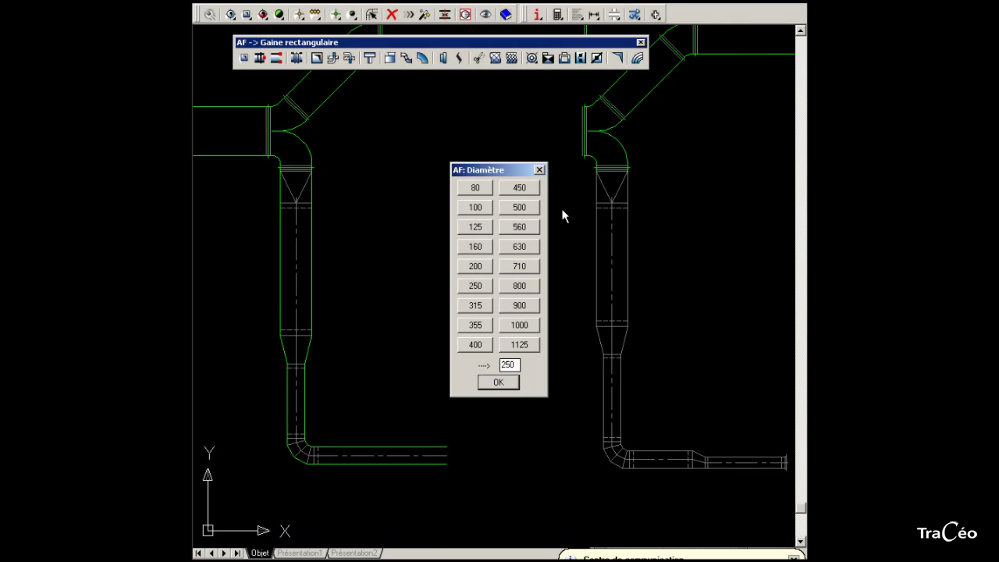
{"action": "left_click", "coordinate": [481, 249]}
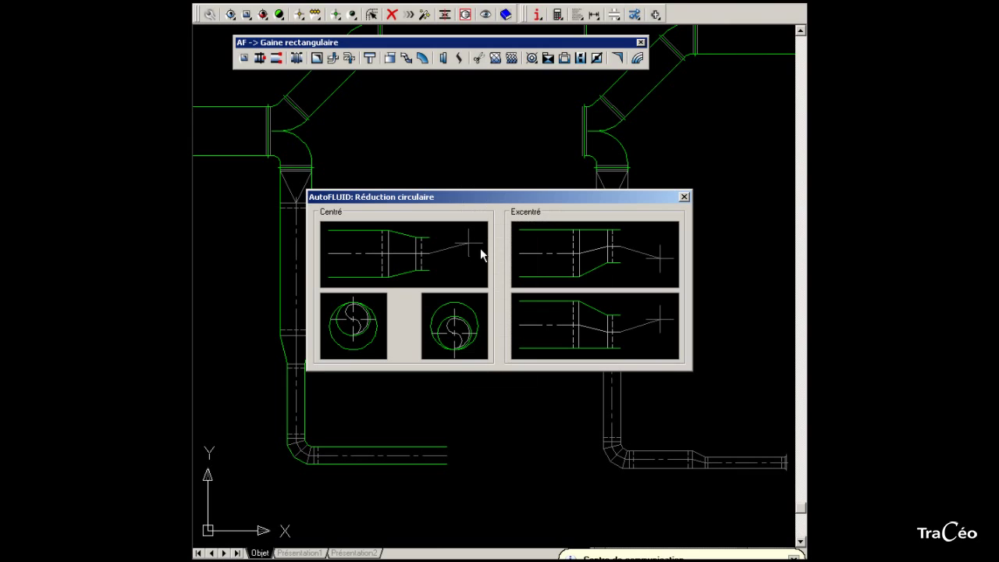
{"action": "left_click", "coordinate": [584, 332]}
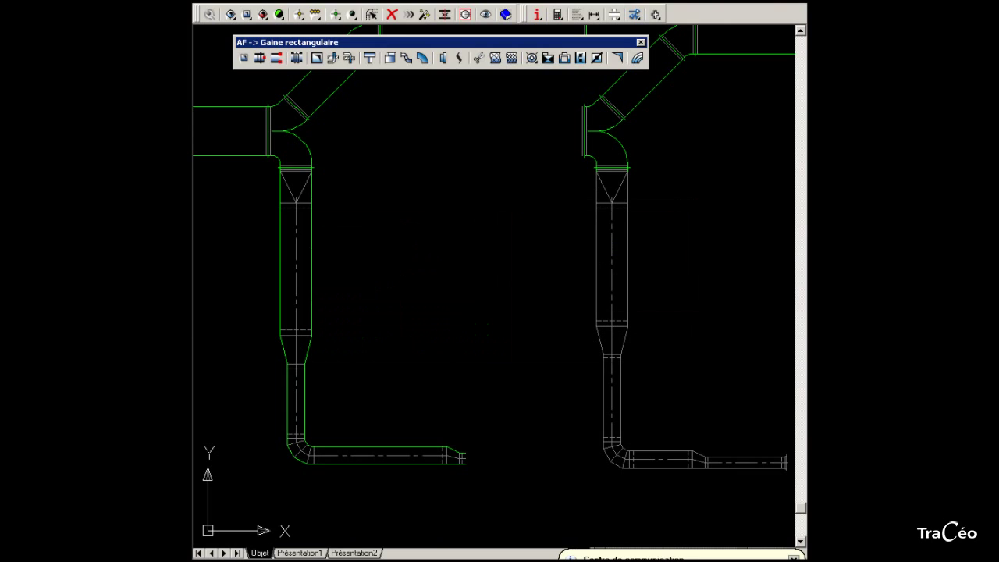
{"action": "right_click", "coordinate": [552, 428]}
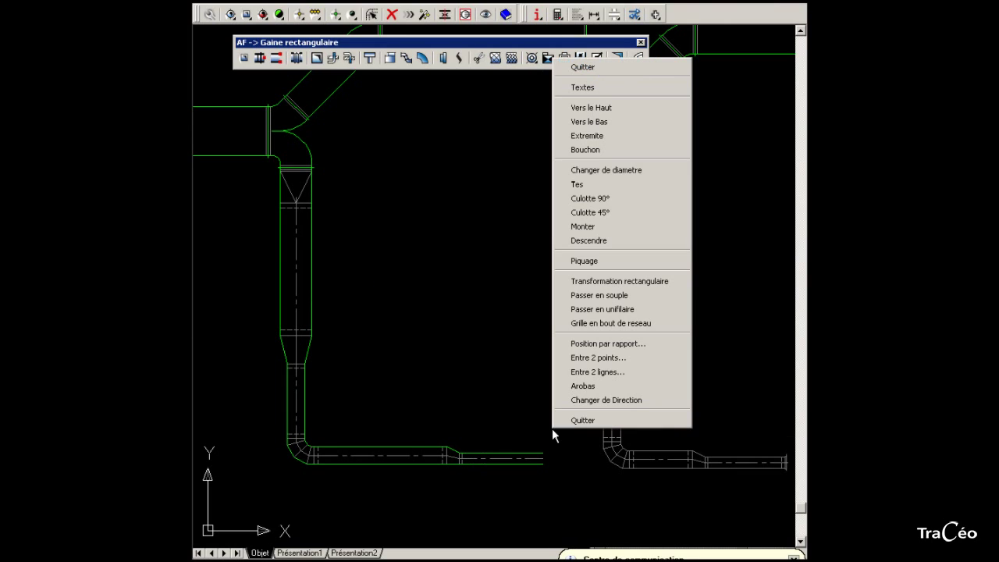
{"action": "left_click", "coordinate": [610, 151]}
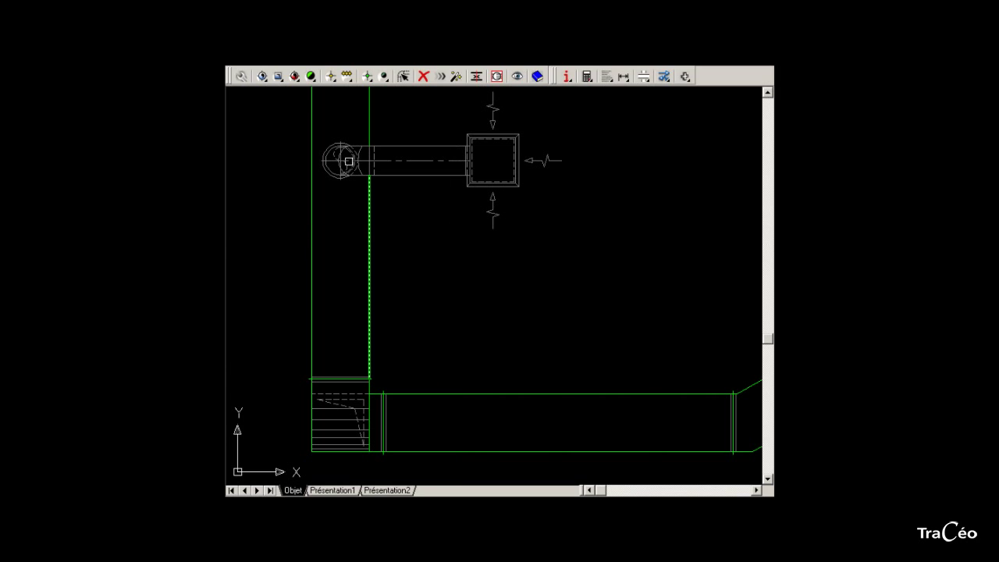
Tap (Piquage) a 355 diameter circular duct from above onto the vertical rectangular duct, below the grey branch, and run it straight right.
{"action": "right_click", "coordinate": [267, 82]}
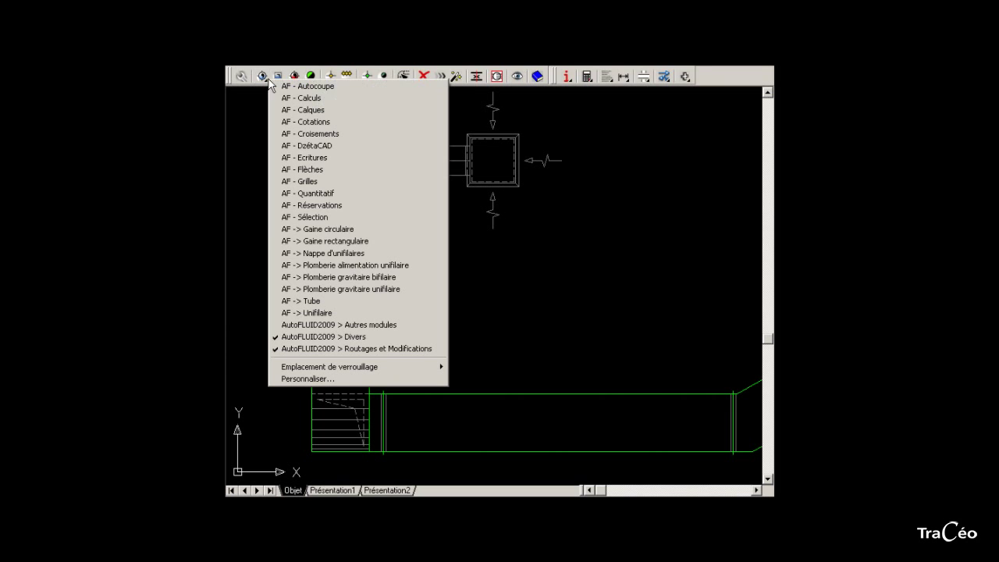
{"action": "left_click", "coordinate": [343, 231]}
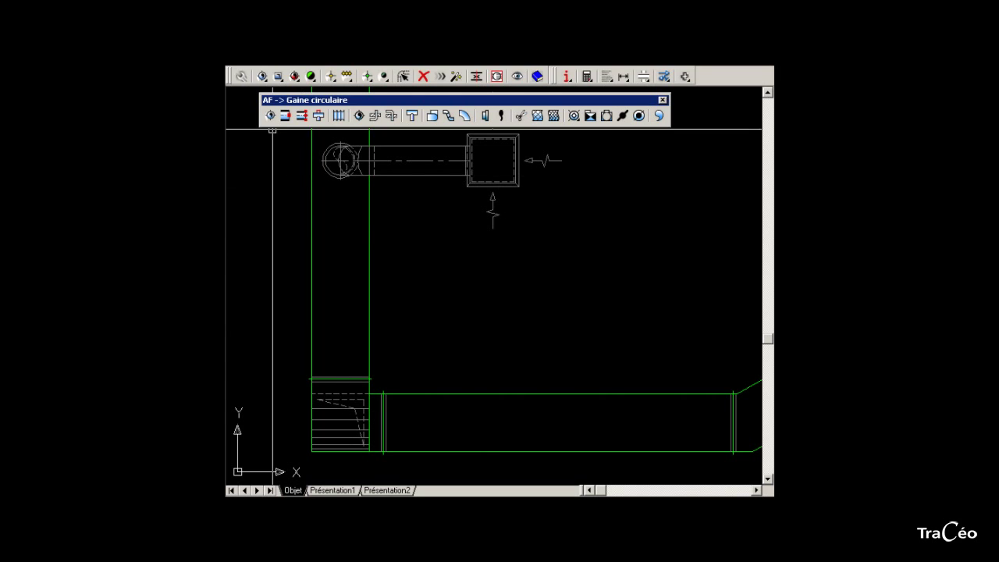
{"action": "left_click", "coordinate": [270, 115]}
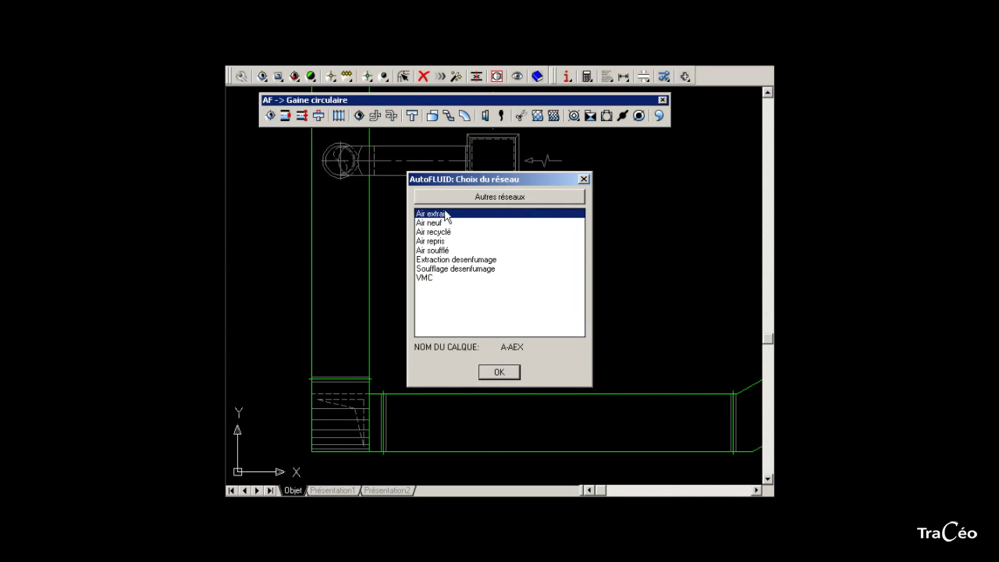
{"action": "left_click", "coordinate": [498, 371]}
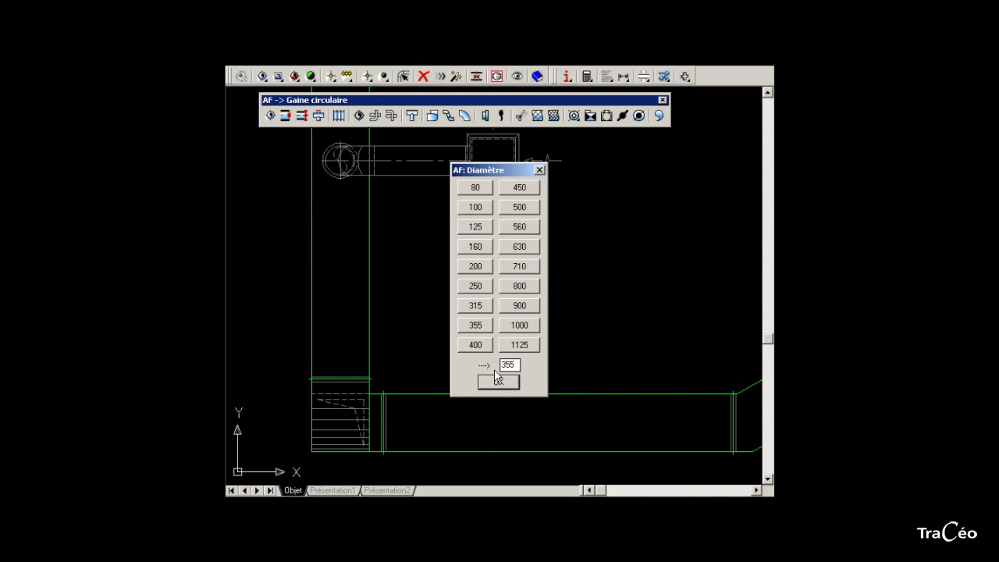
{"action": "left_click", "coordinate": [472, 323]}
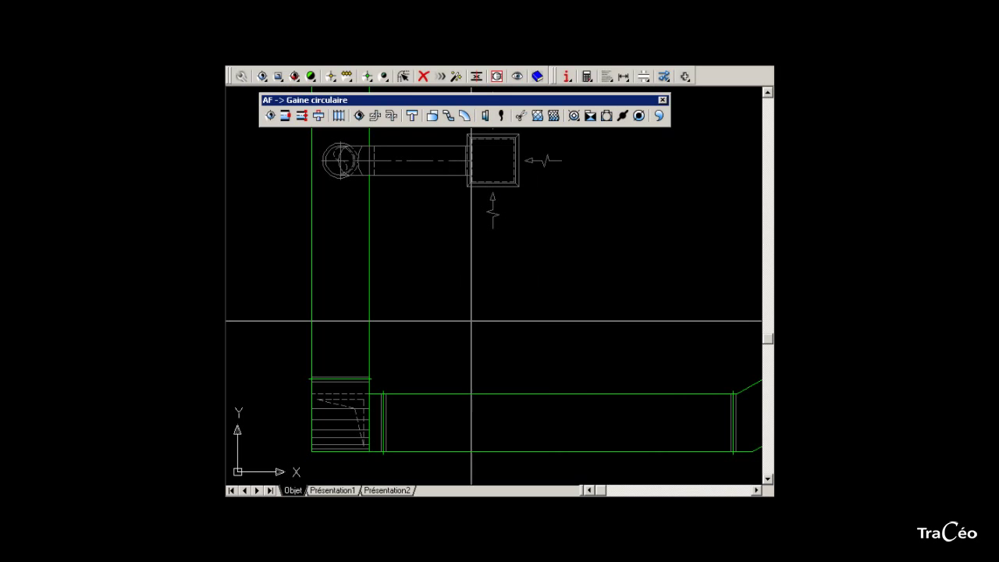
{"action": "right_click", "coordinate": [440, 274]}
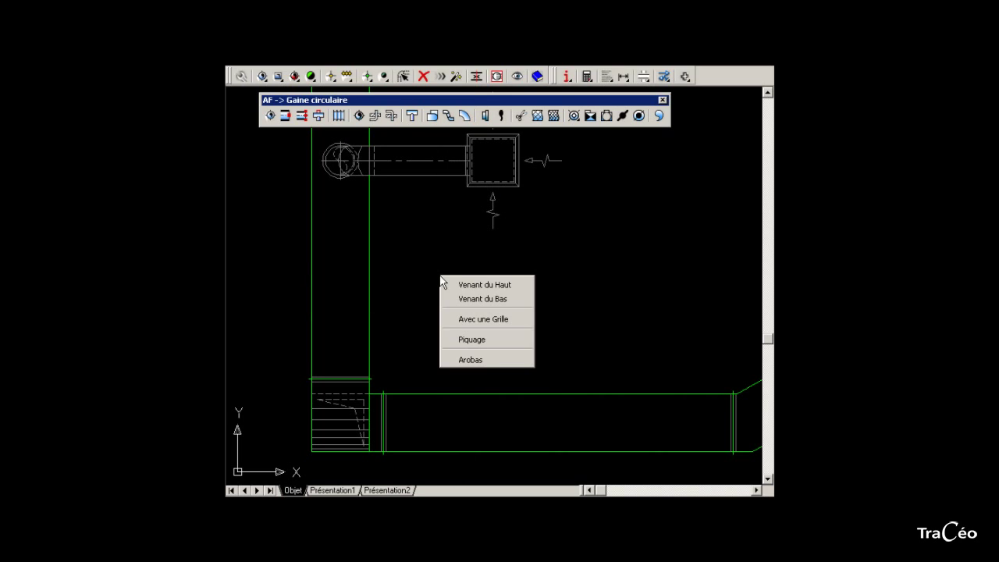
{"action": "left_click", "coordinate": [501, 346]}
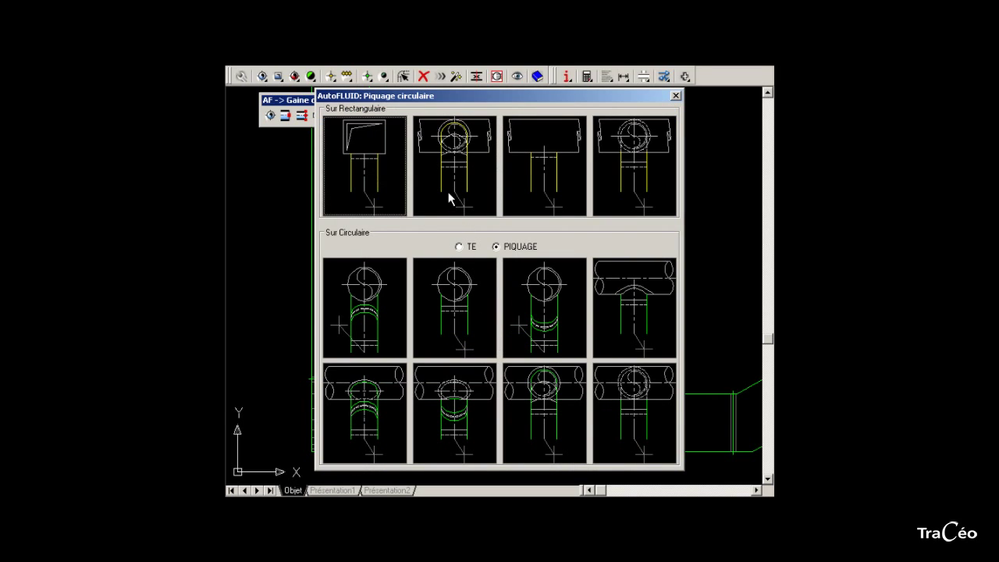
{"action": "double_click", "coordinate": [438, 148]}
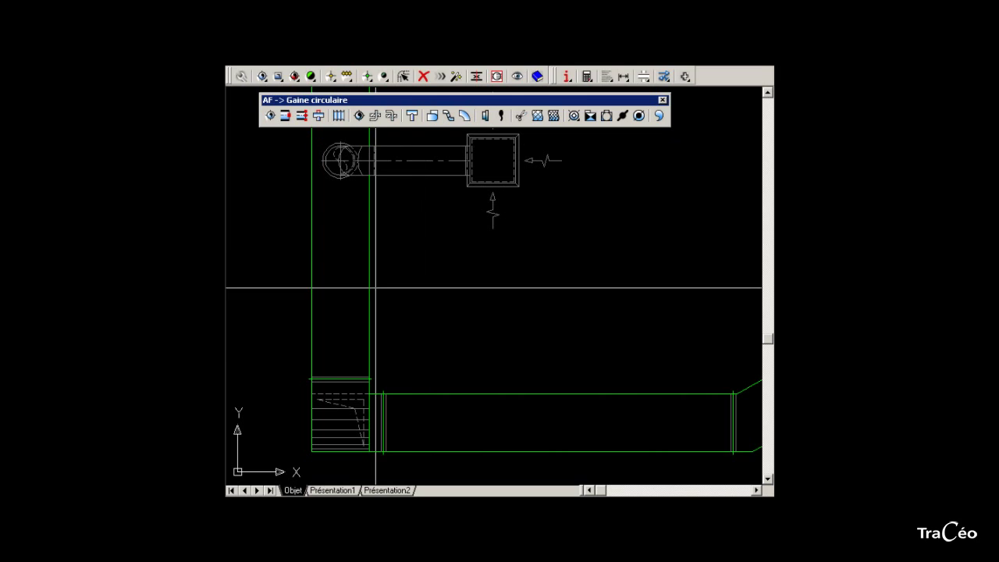
{"action": "left_click", "coordinate": [369, 310]}
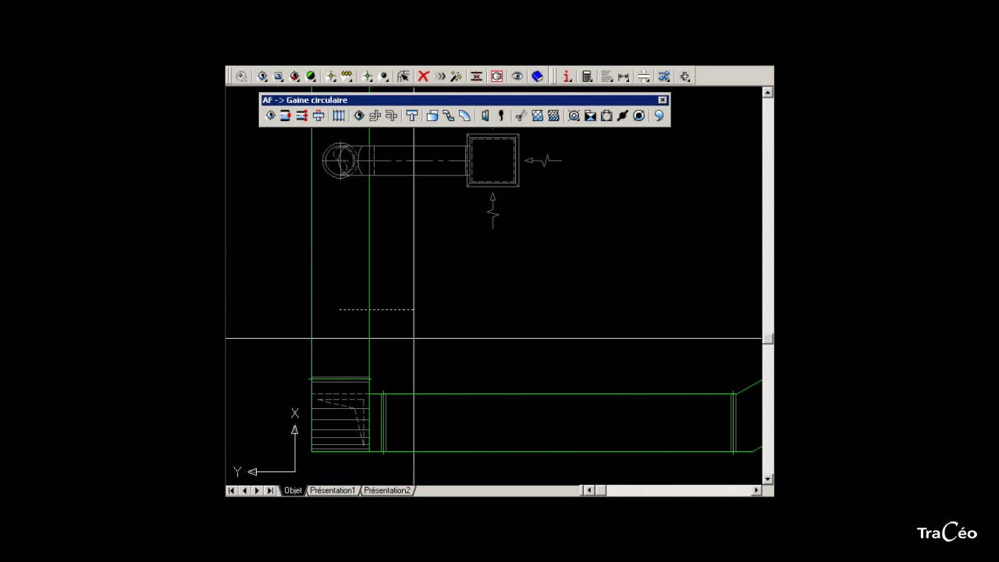
{"action": "left_click", "coordinate": [573, 335]}
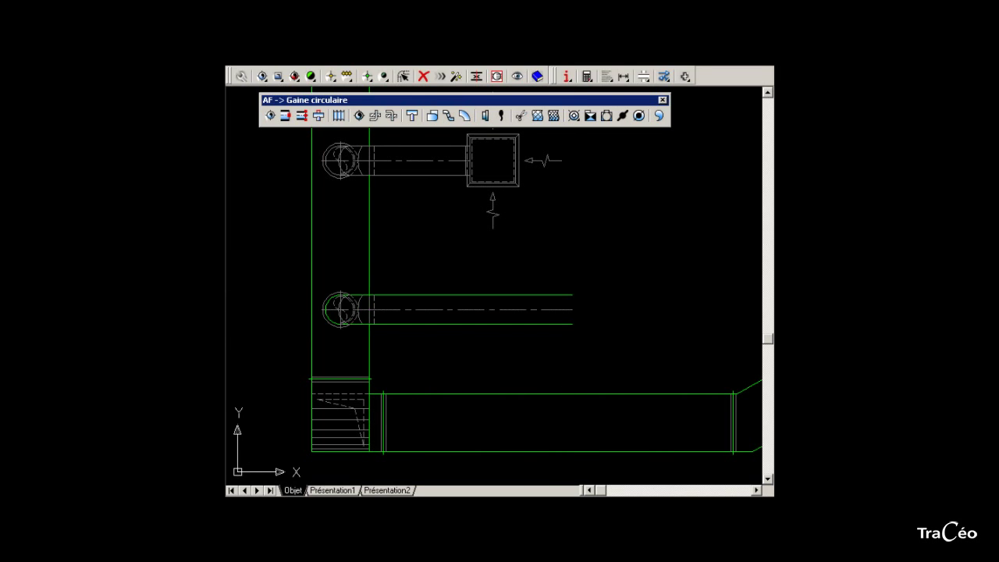
End the 355 circular run with a square return (Reprise) grille on a plenum: plenum 555 x 555 mm, grille 700 x 700 mm, centred between two points.
{"action": "right_click", "coordinate": [602, 429]}
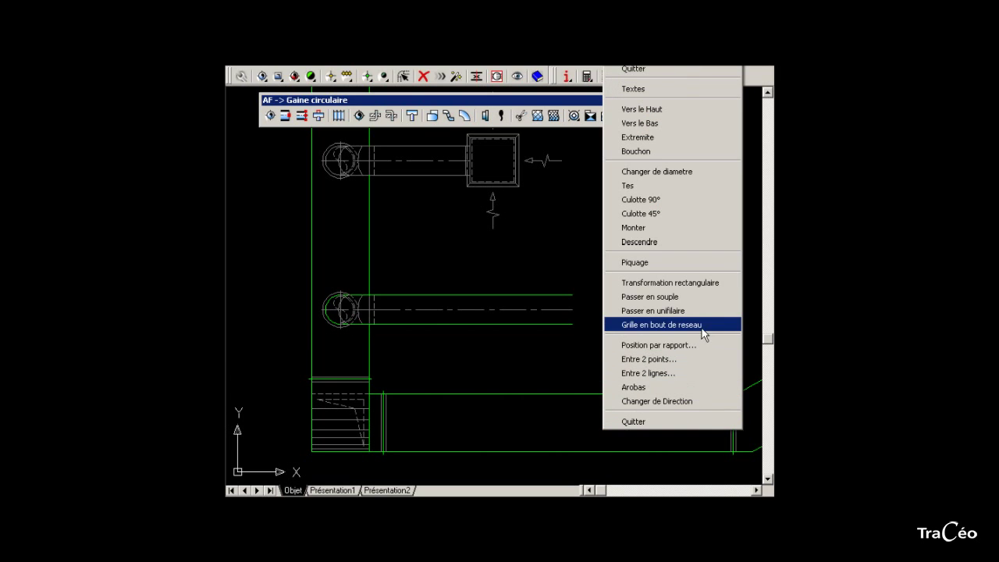
{"action": "left_click", "coordinate": [661, 325]}
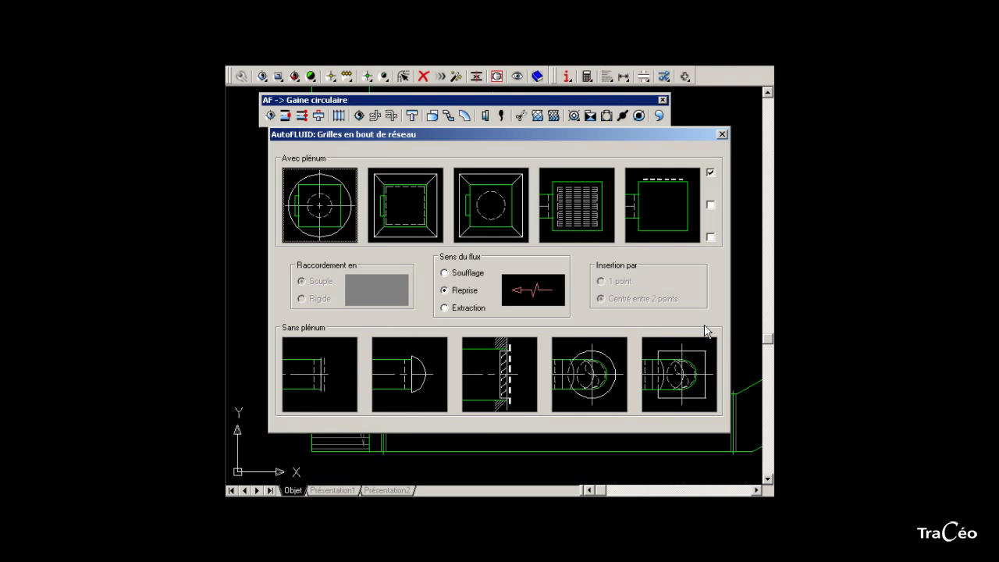
{"action": "left_click", "coordinate": [458, 289]}
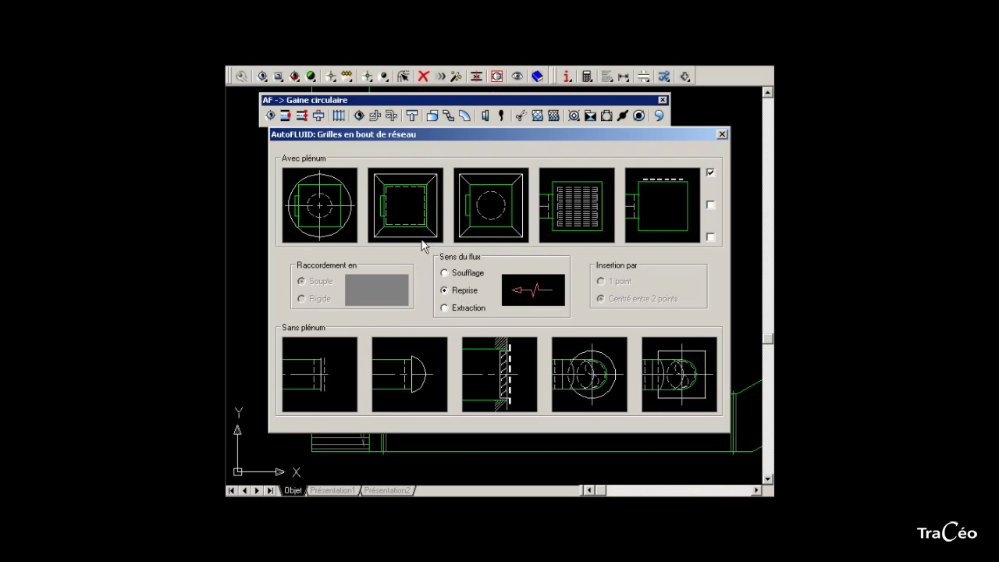
{"action": "left_click", "coordinate": [413, 228]}
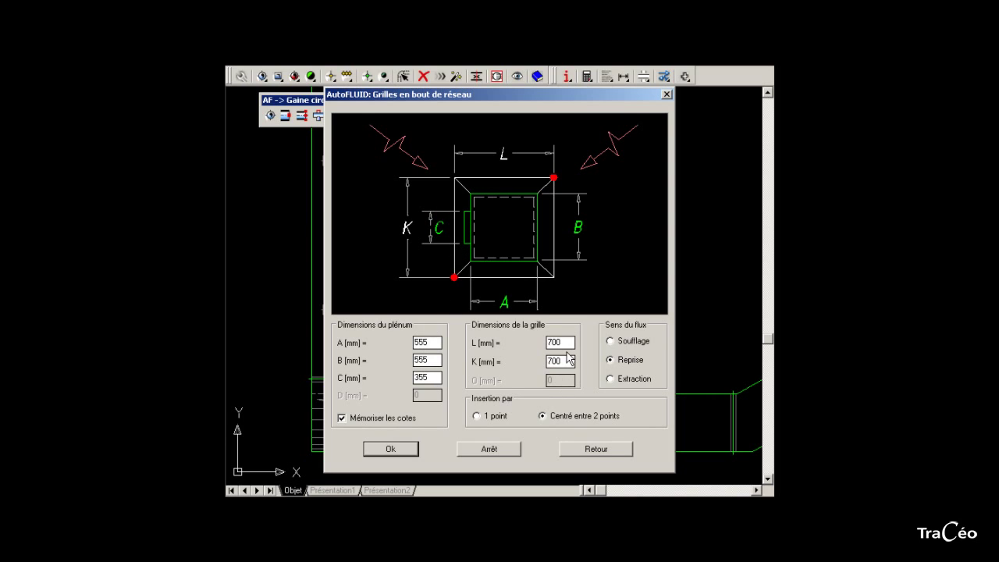
{"action": "left_click", "coordinate": [407, 451]}
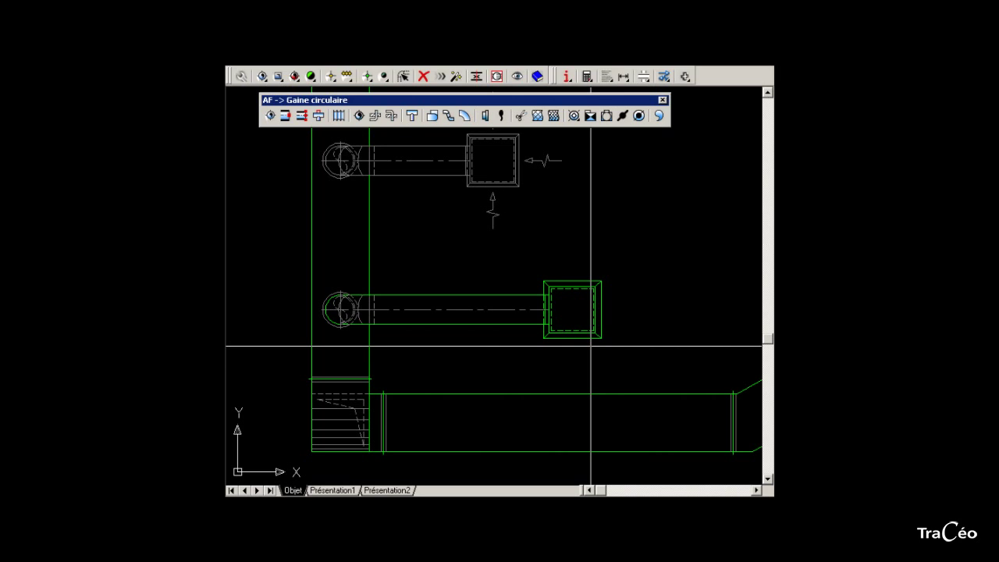
Place return airflow arrows below, to the right of and above the new square grille, aligned orthogonally with its centre.
{"action": "left_click", "coordinate": [610, 311]}
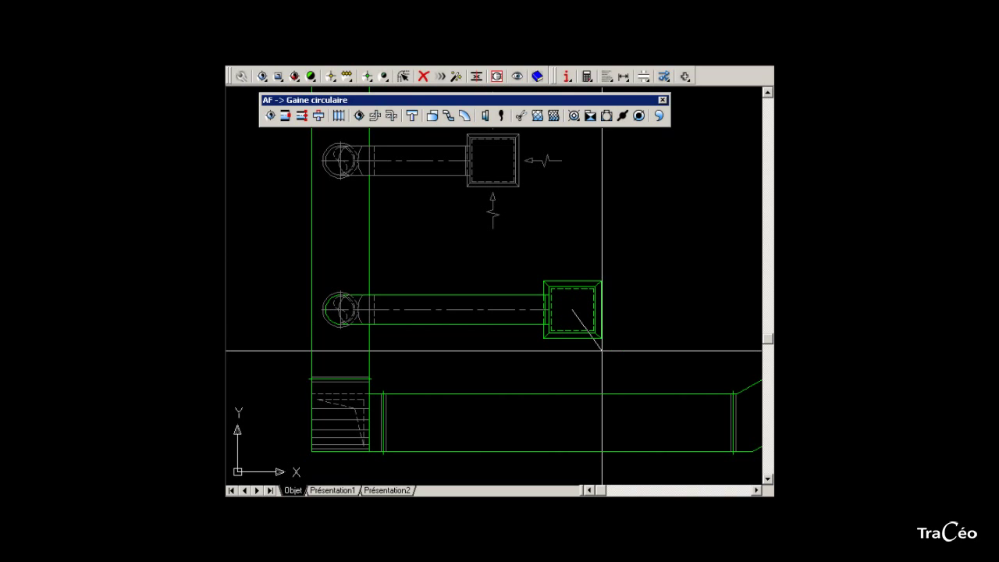
{"action": "key", "text": "F8"}
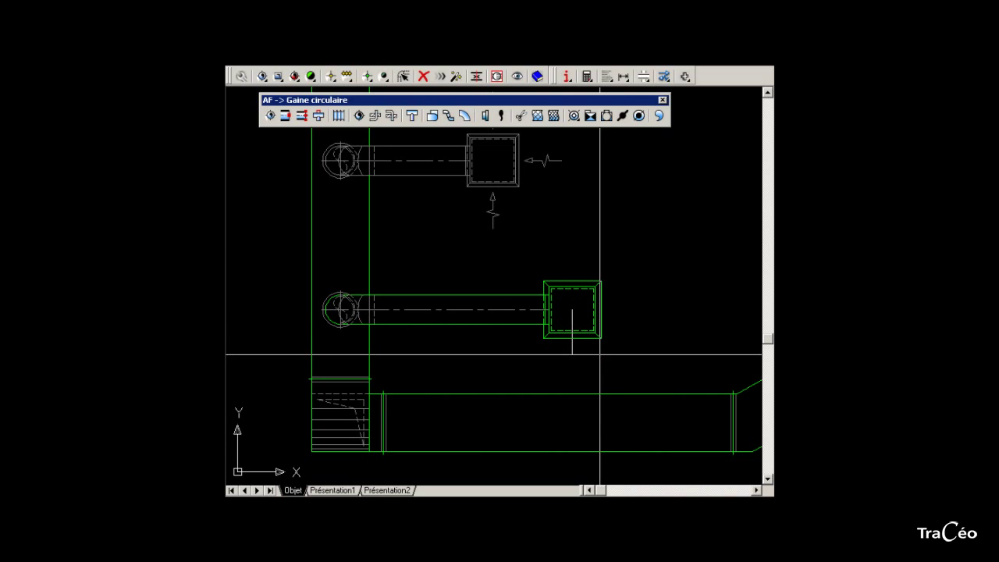
{"action": "left_click", "coordinate": [600, 354]}
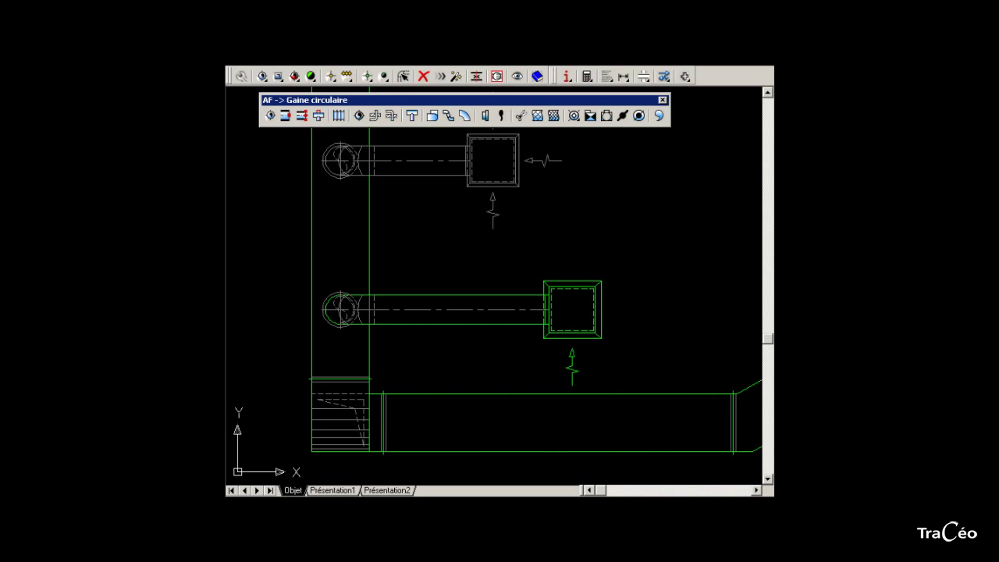
{"action": "left_click", "coordinate": [630, 333]}
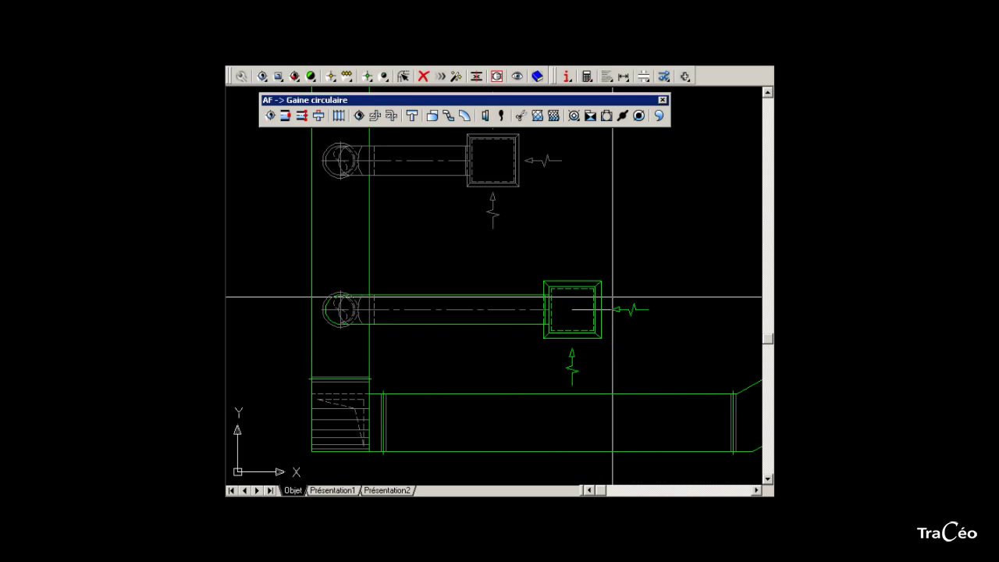
{"action": "left_click", "coordinate": [586, 252]}
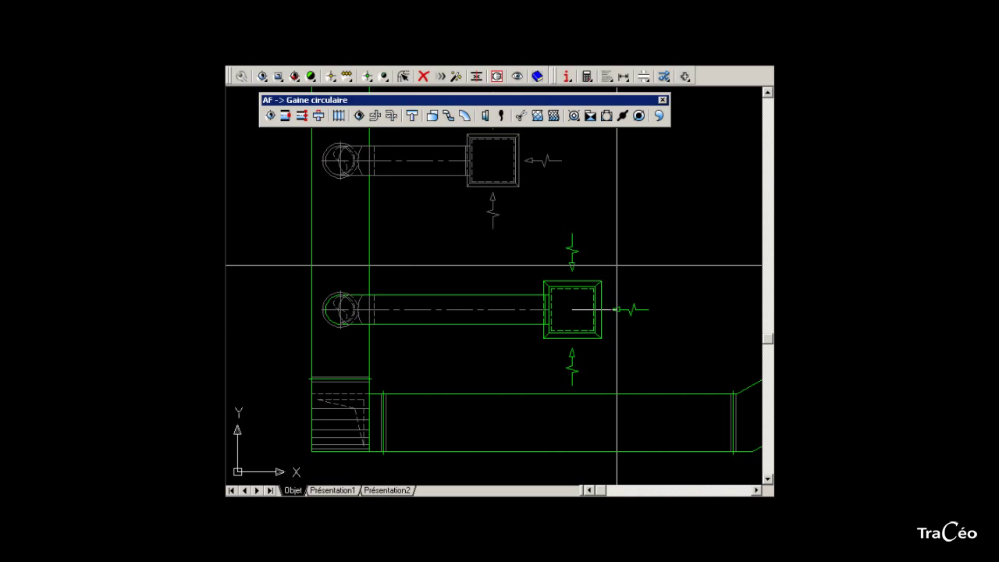
{"action": "key", "text": "Return"}
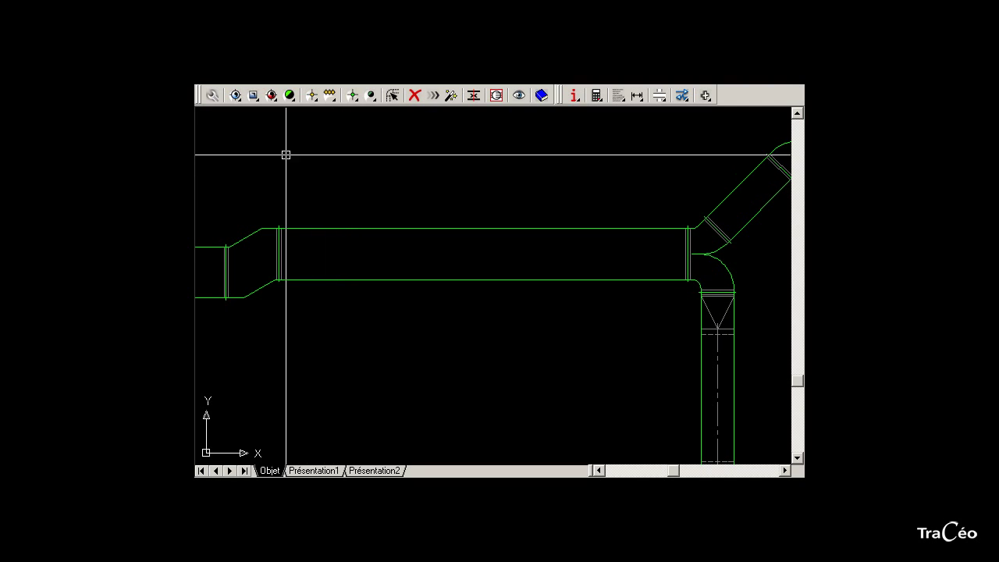
Start a rectangular level change (Casse) on the long horizontal duct between the offset and the culotte, with an Ecart of 300 mm.
{"action": "left_click", "coordinate": [259, 97]}
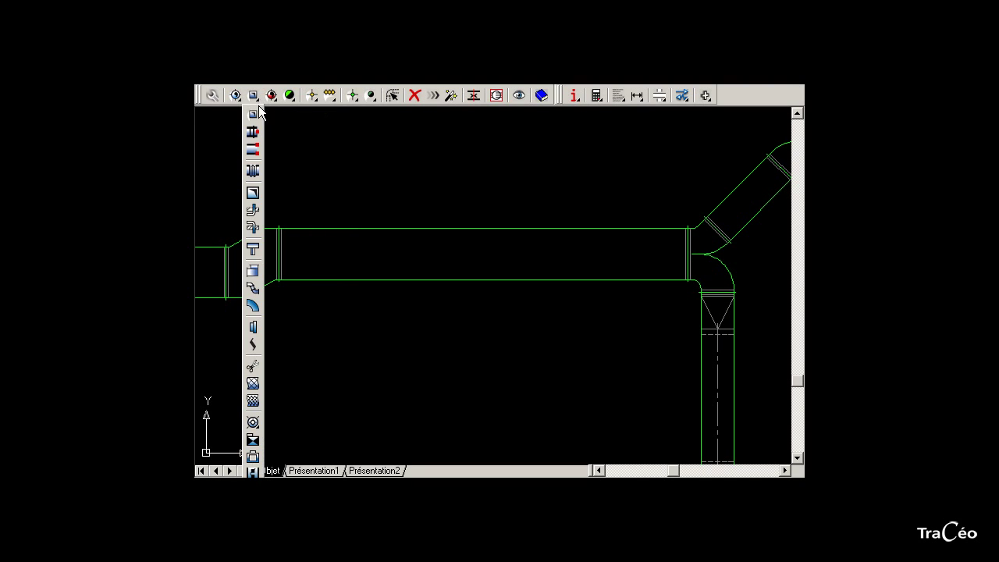
{"action": "left_click", "coordinate": [260, 287]}
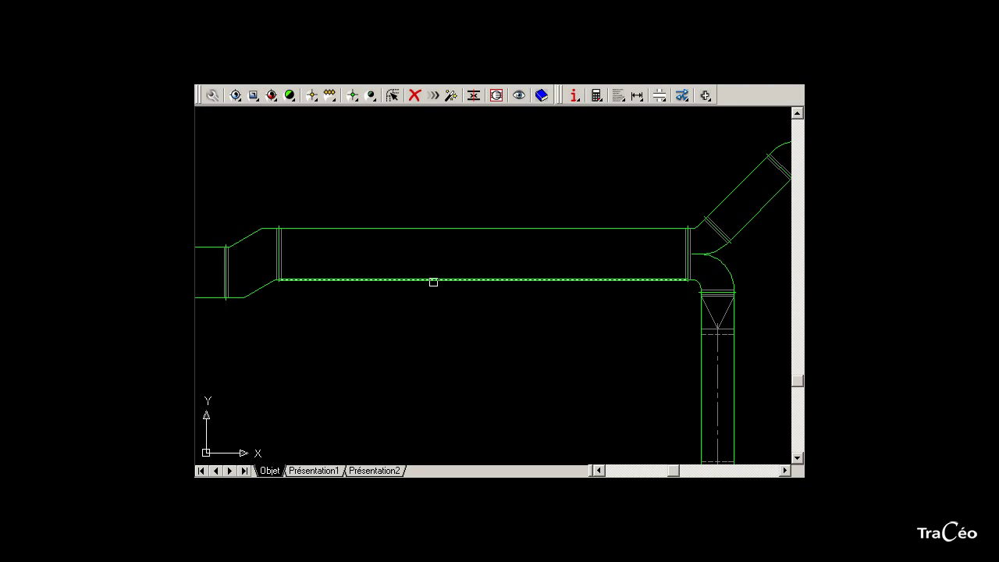
{"action": "left_click", "coordinate": [433, 281]}
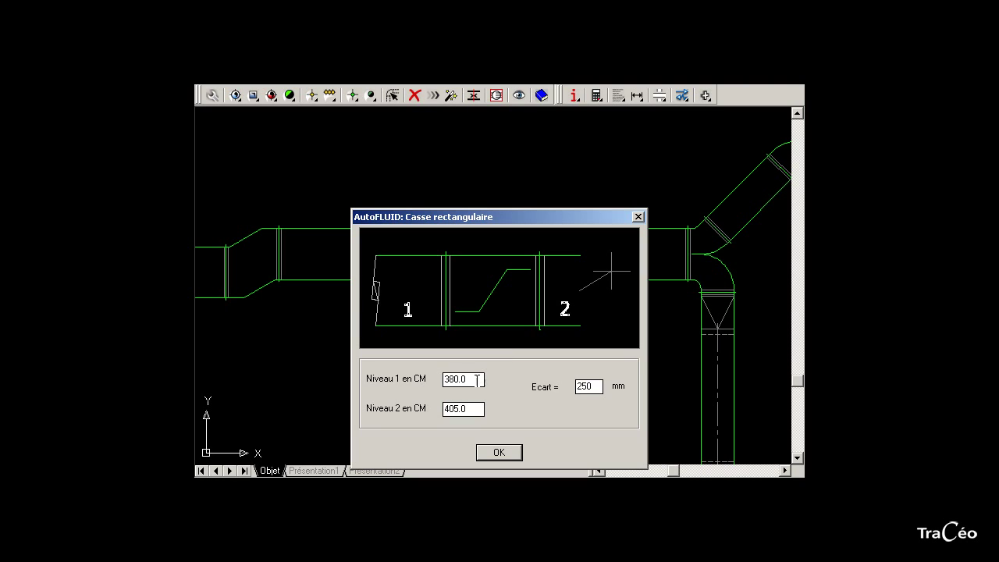
{"action": "left_click", "coordinate": [474, 409]}
{"action": "left_click_drag", "start_coordinate": [589, 386], "coordinate": [575, 387]}
{"action": "type", "text": "300"}
{"action": "key", "text": "Tab"}
{"action": "left_click", "coordinate": [495, 454]}
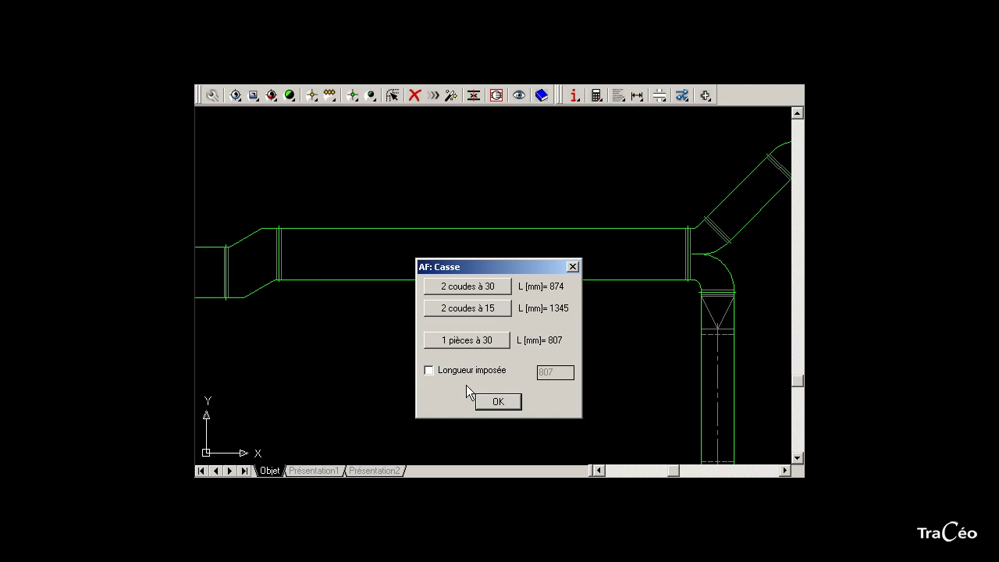
Form the level change with two 30° elbows (2 coudes à 30) and position it right of the duct's middle.
{"action": "left_click", "coordinate": [484, 287]}
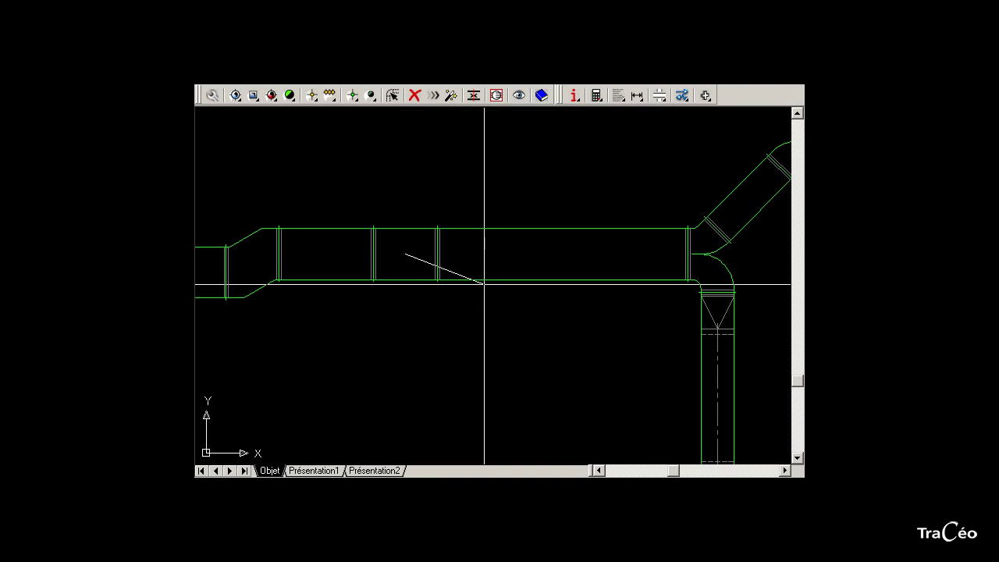
{"action": "left_click", "coordinate": [508, 192]}
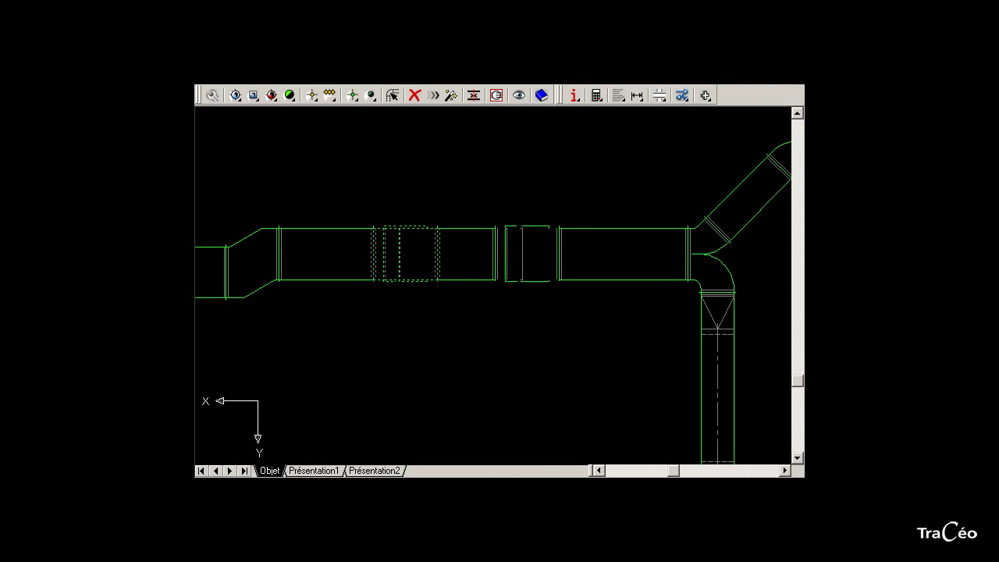
{"action": "left_click", "coordinate": [545, 204]}
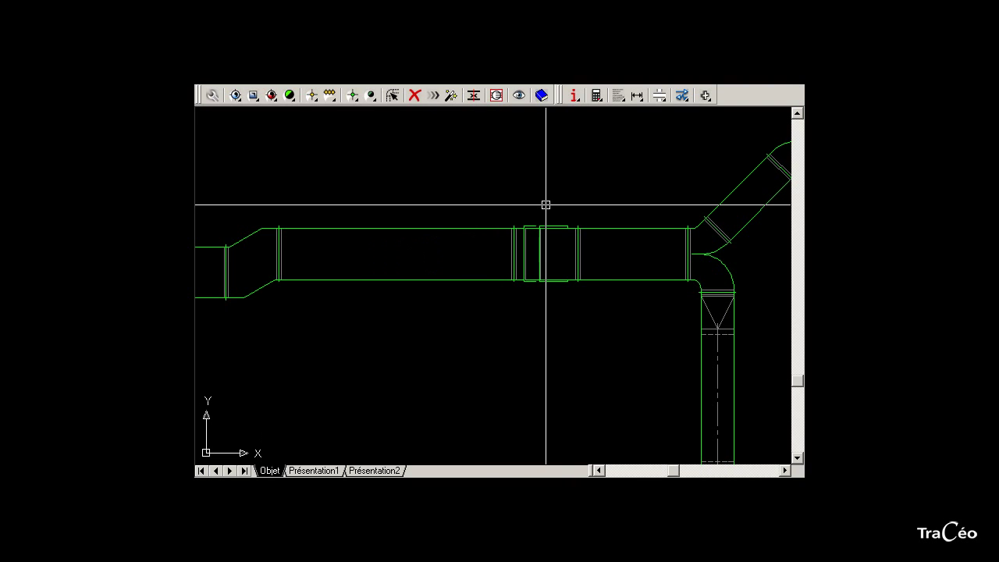
Tap (Piquage) a 250 diameter Air extrait circular duct from above onto the vertical circular duct, below the grey branch, and run it straight right.
{"action": "scroll", "coordinate": [595, 250], "scroll_direction": "up", "scroll_amount": 5}
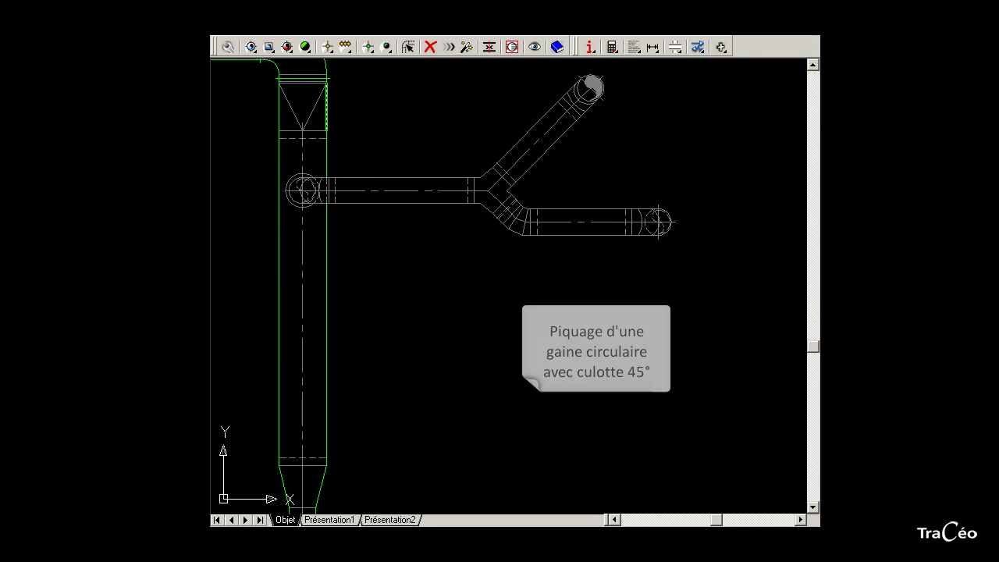
{"action": "left_click", "coordinate": [251, 47]}
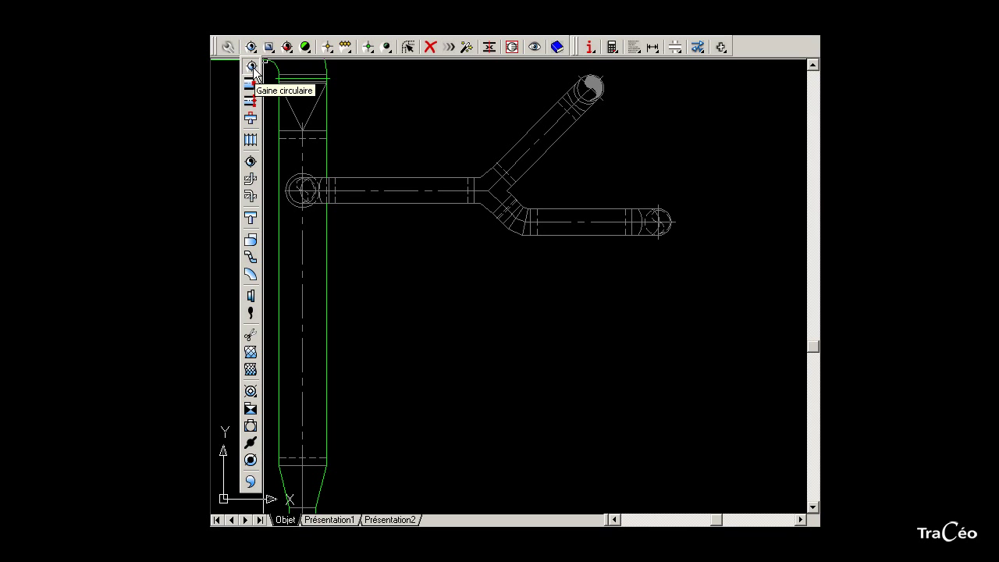
{"action": "left_click", "coordinate": [252, 67]}
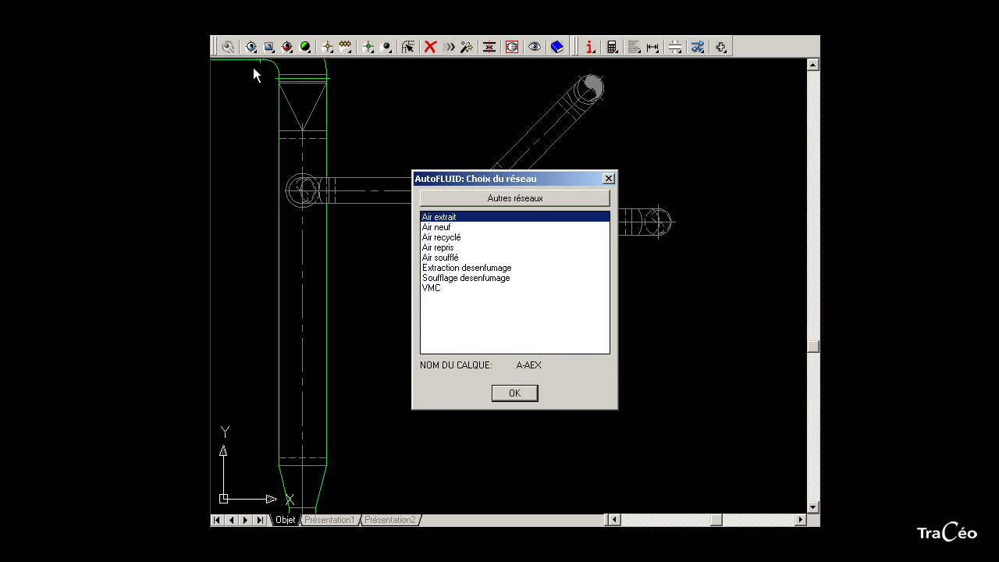
{"action": "left_click", "coordinate": [532, 396]}
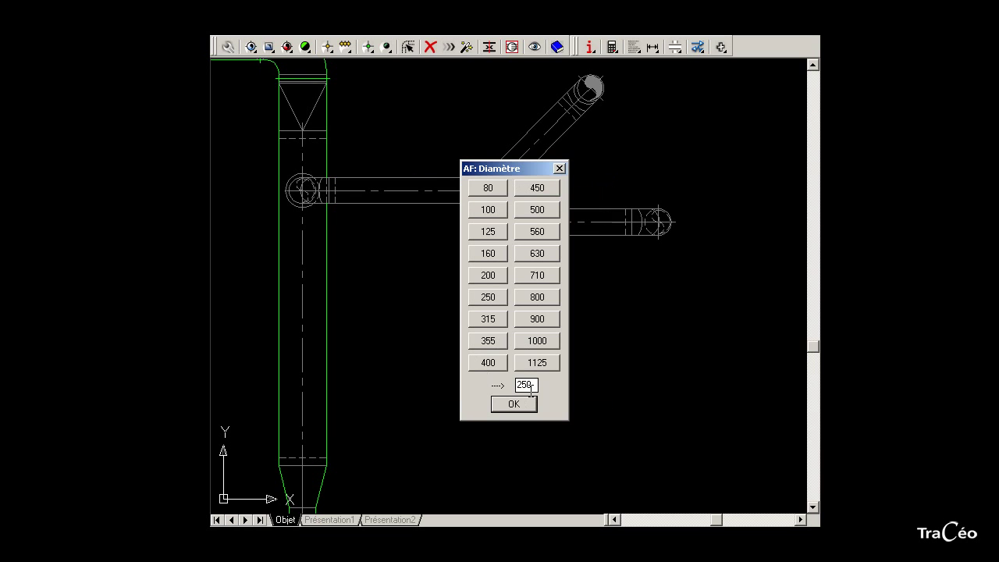
{"action": "left_click", "coordinate": [489, 300]}
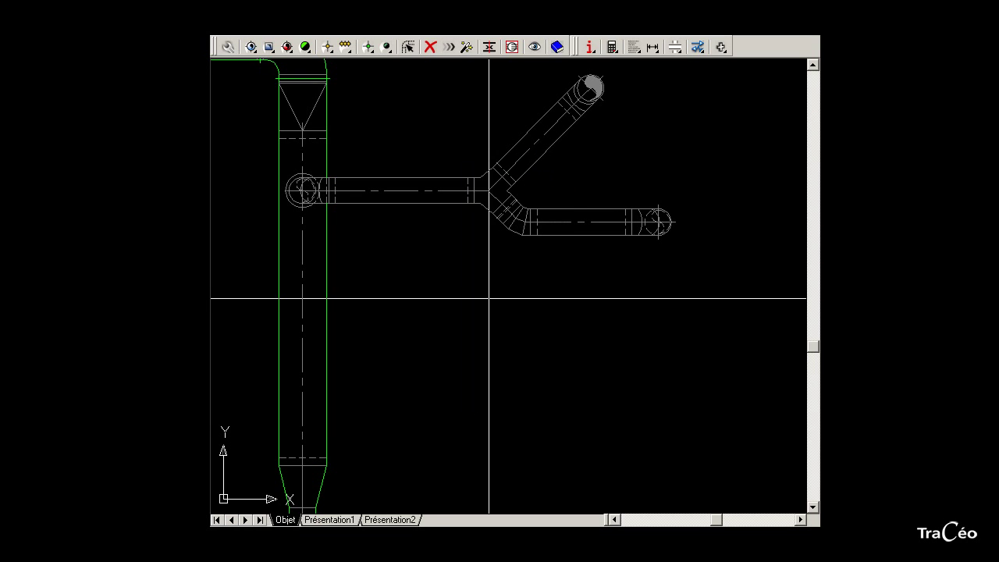
{"action": "right_click", "coordinate": [435, 260]}
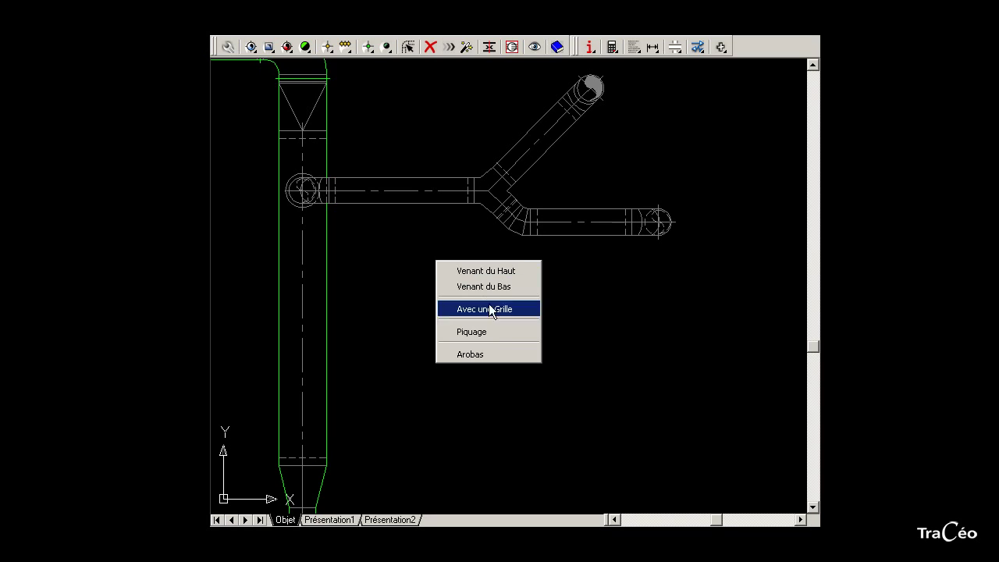
{"action": "left_click", "coordinate": [492, 331]}
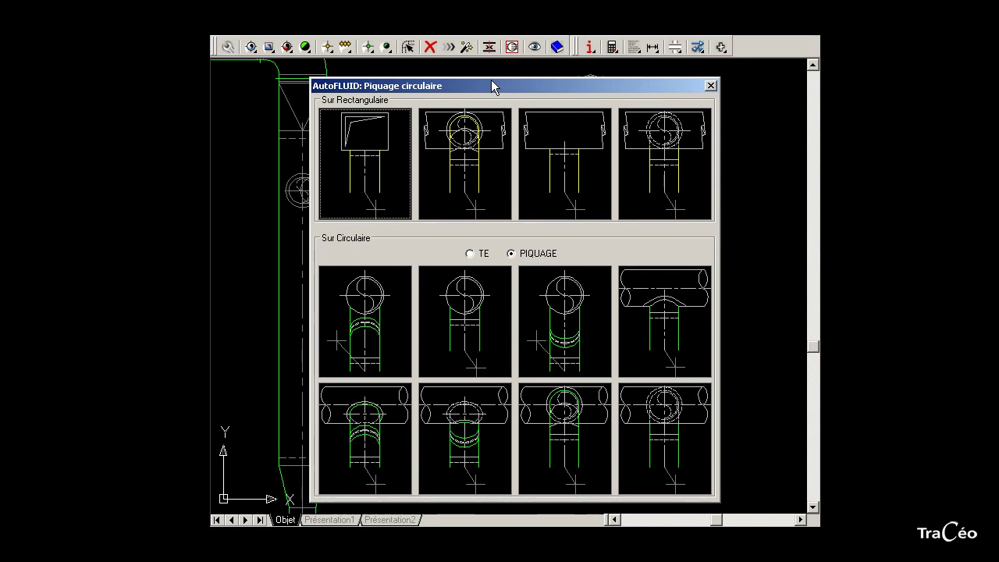
{"action": "left_click_drag", "start_coordinate": [490, 82], "coordinate": [539, 67]}
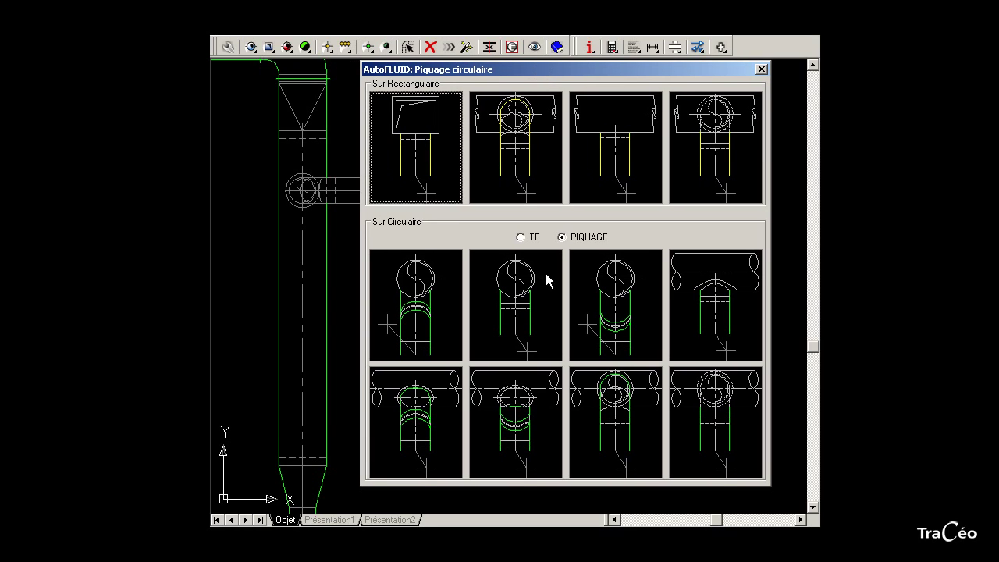
{"action": "left_click", "coordinate": [606, 398]}
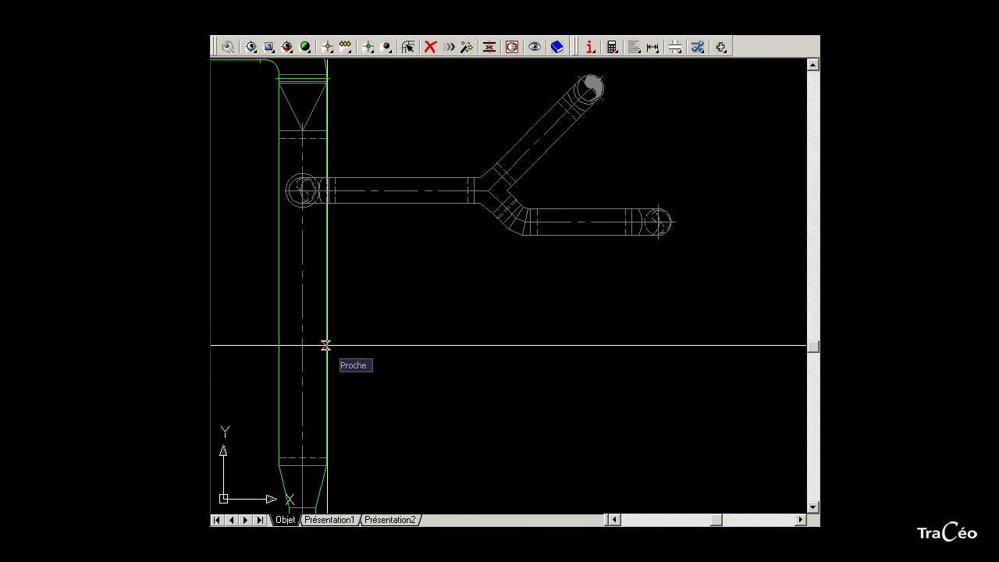
{"action": "left_click", "coordinate": [326, 345]}
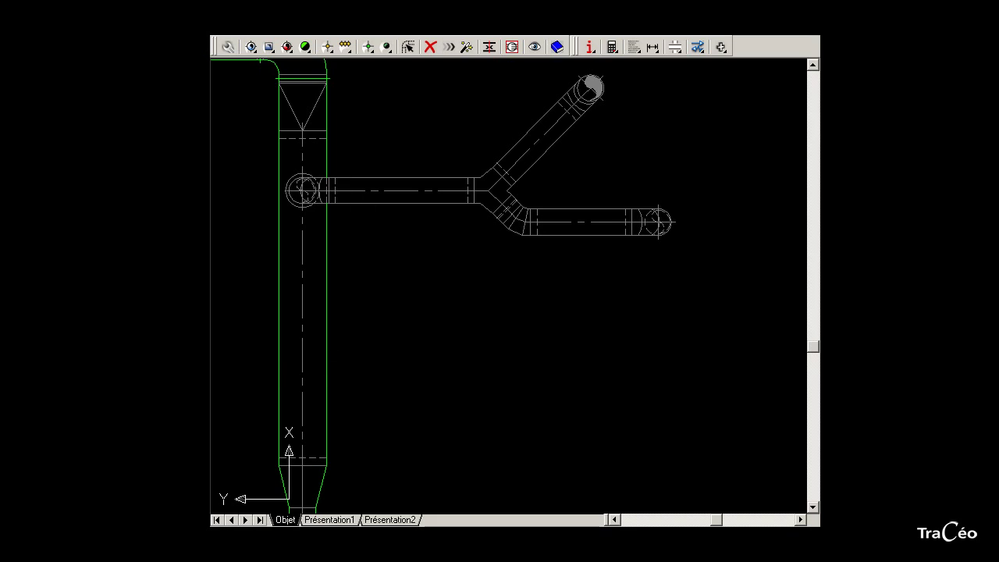
{"action": "left_click", "coordinate": [475, 373]}
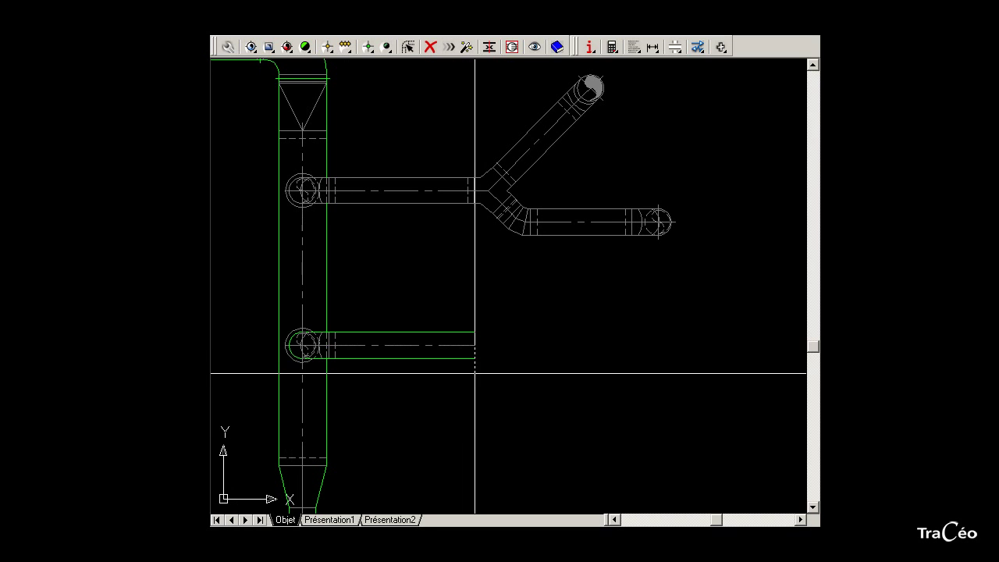
Add a 45° culotte at the end of the tapped run, extend its upper outlet diagonally and finish it upward (Vers le Haut).
{"action": "right_click", "coordinate": [503, 373]}
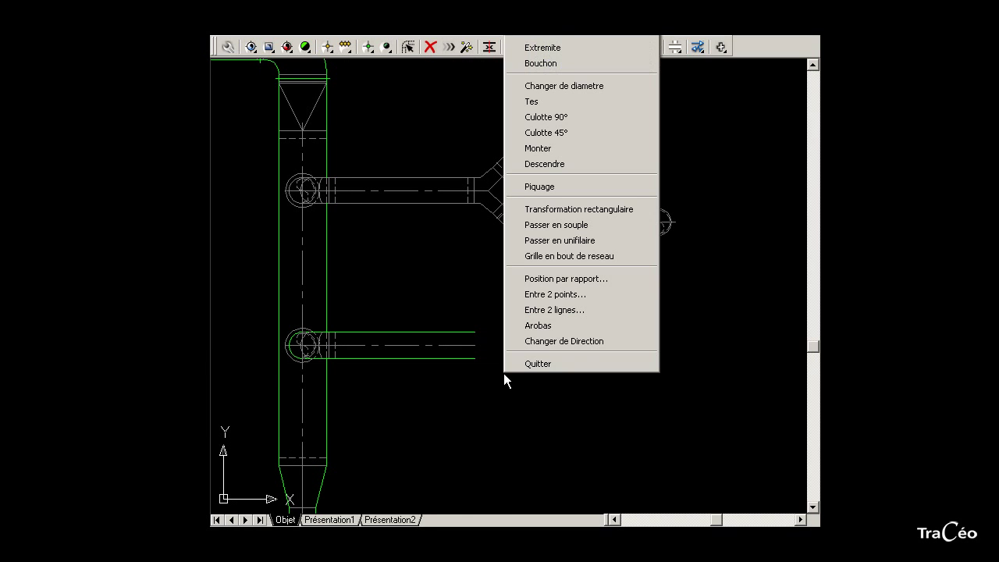
{"action": "left_click", "coordinate": [578, 135]}
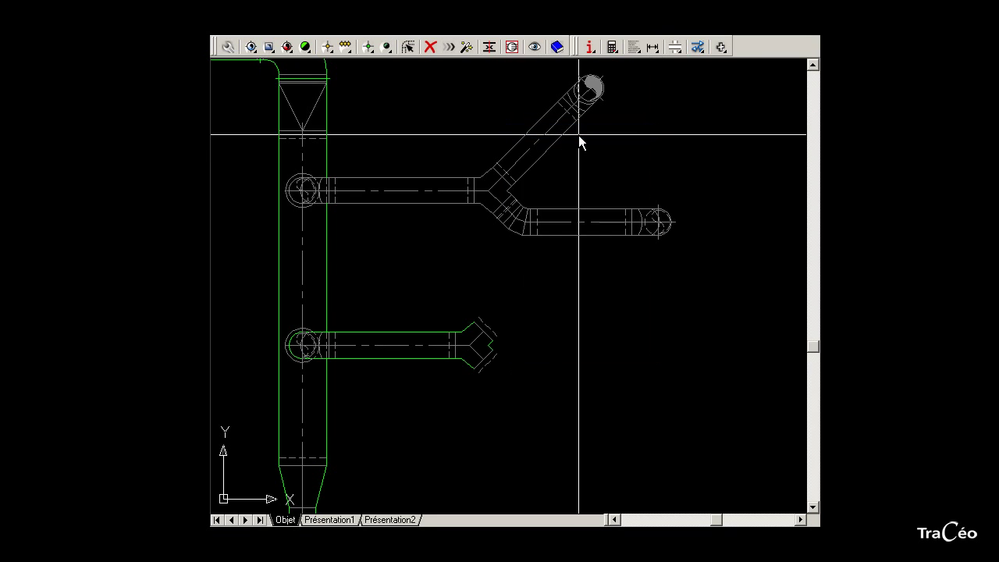
{"action": "left_click", "coordinate": [516, 308]}
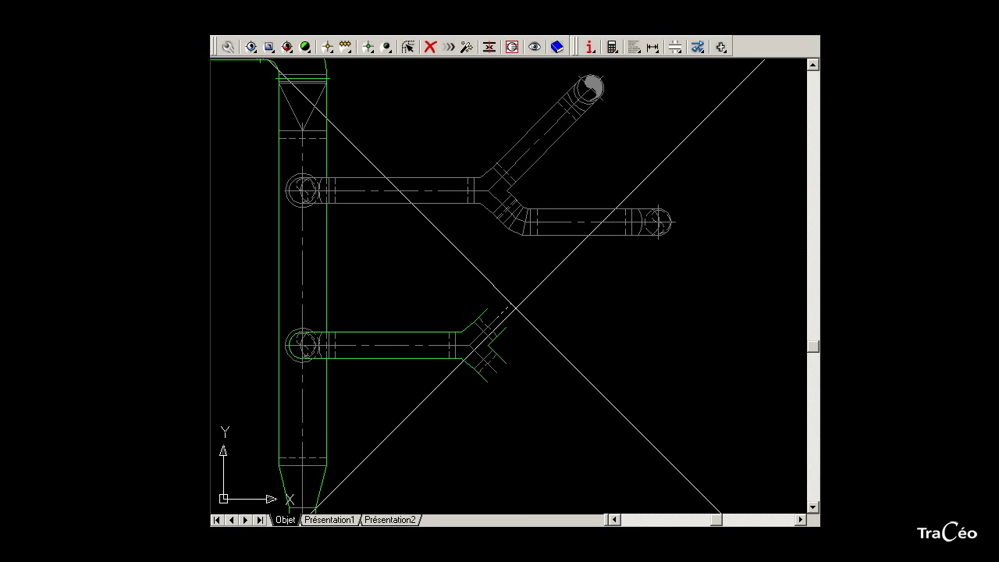
{"action": "left_click", "coordinate": [542, 278]}
{"action": "right_click", "coordinate": [543, 280]}
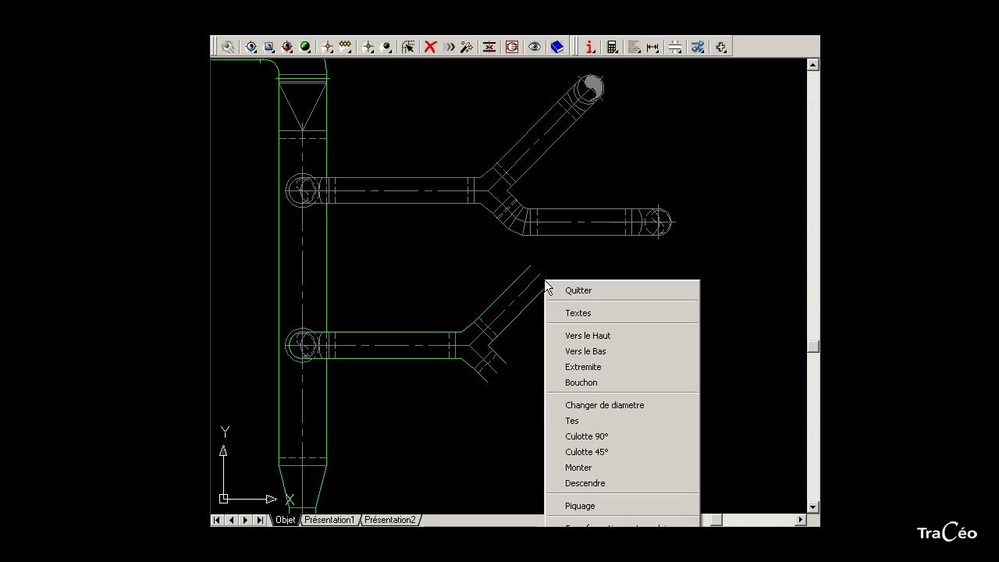
{"action": "left_click", "coordinate": [633, 335]}
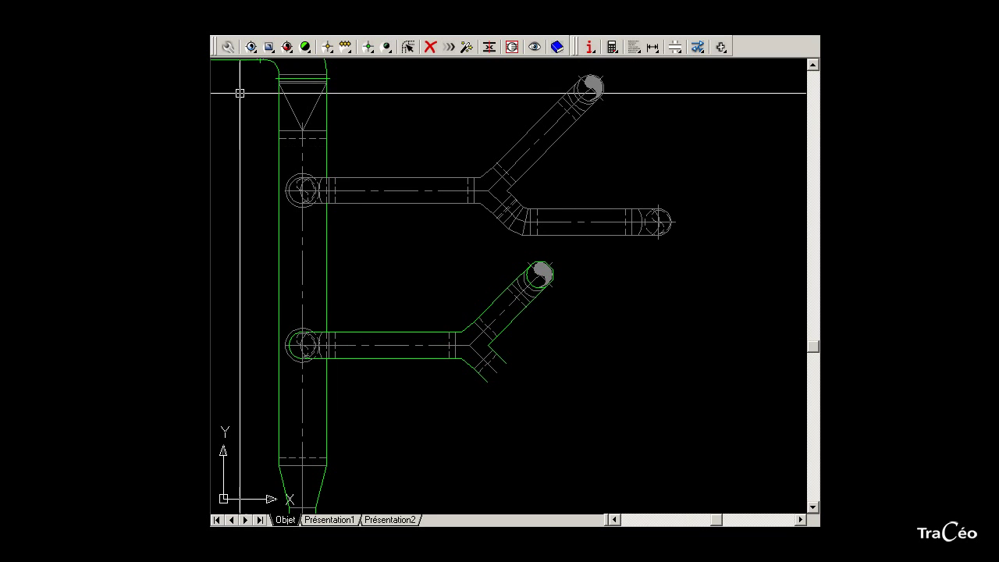
Continue the culotte's lower outlet through an elbow into a horizontal run to the right, and finish it downward (Vers le Bas).
{"action": "left_click", "coordinate": [250, 49]}
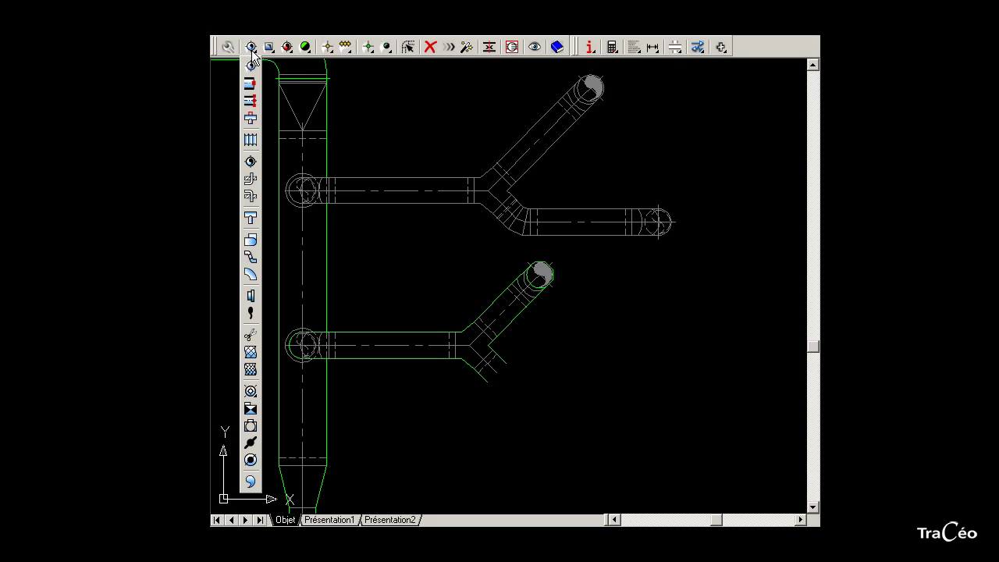
{"action": "left_click", "coordinate": [252, 101]}
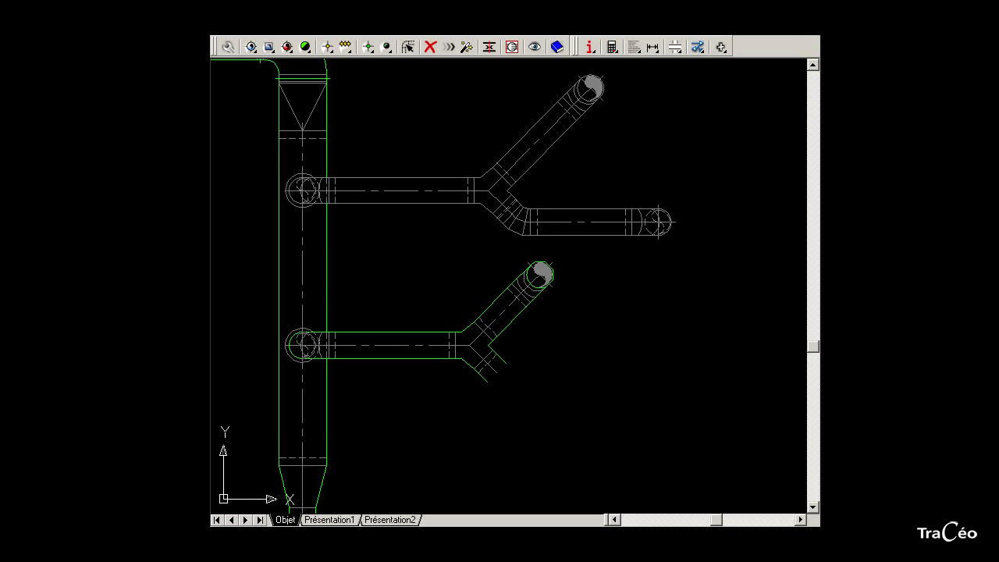
{"action": "left_click", "coordinate": [504, 379]}
{"action": "left_click", "coordinate": [637, 388]}
{"action": "right_click", "coordinate": [638, 388]}
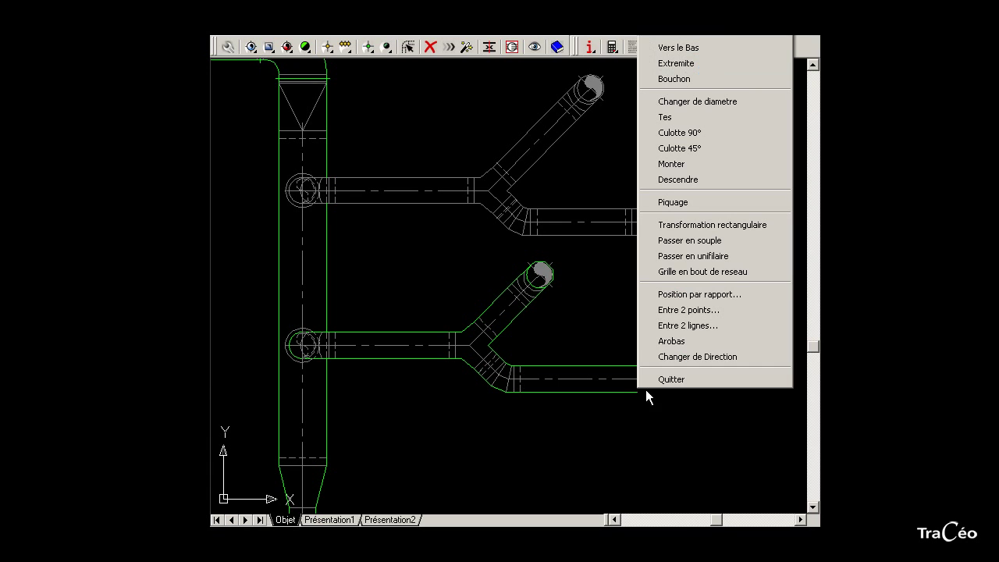
{"action": "left_click", "coordinate": [699, 49]}
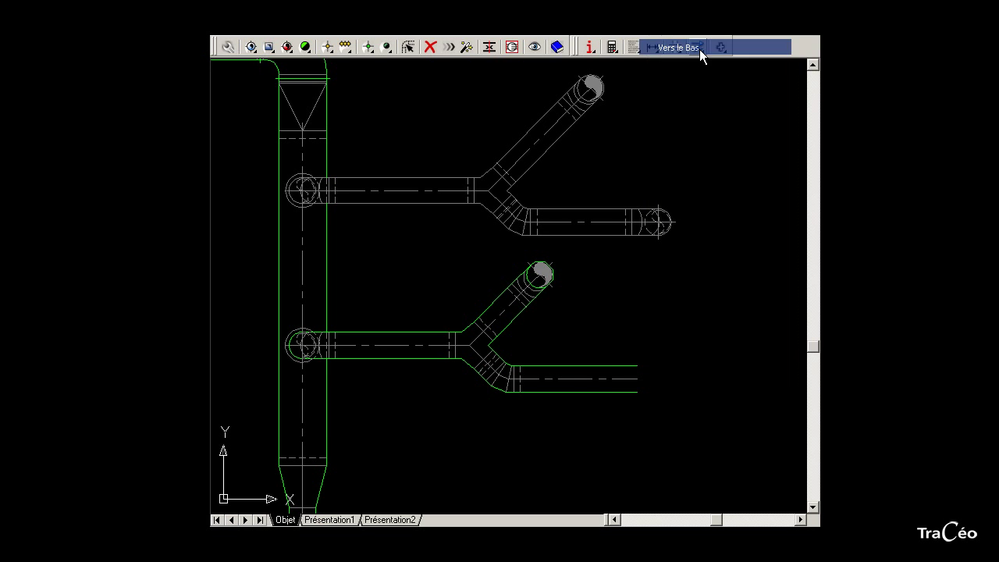